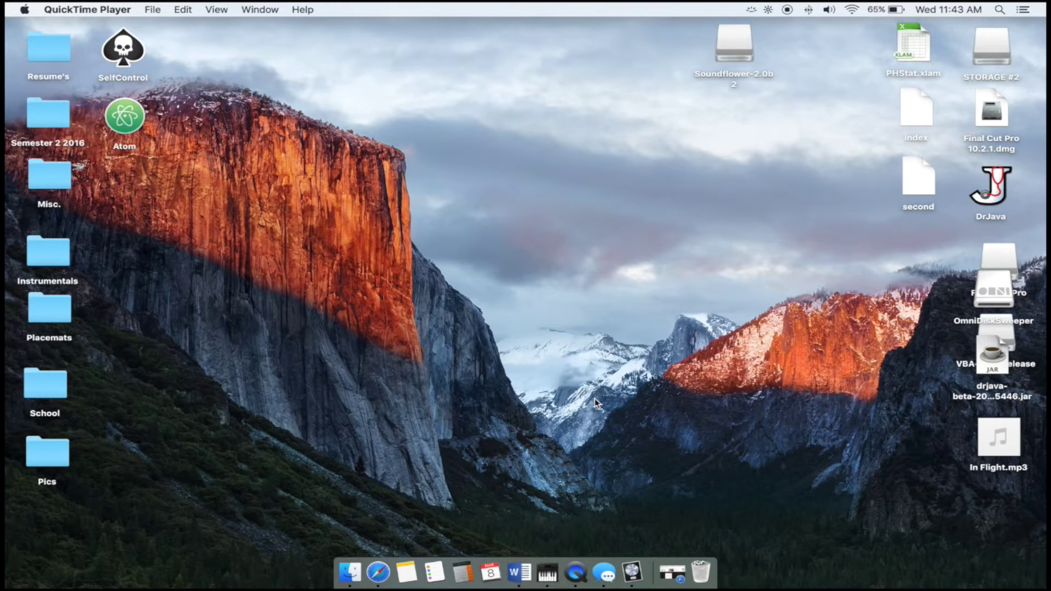
Launch Logic Pro X from the Dock
{"action": "left_click", "coordinate": [637, 571]}
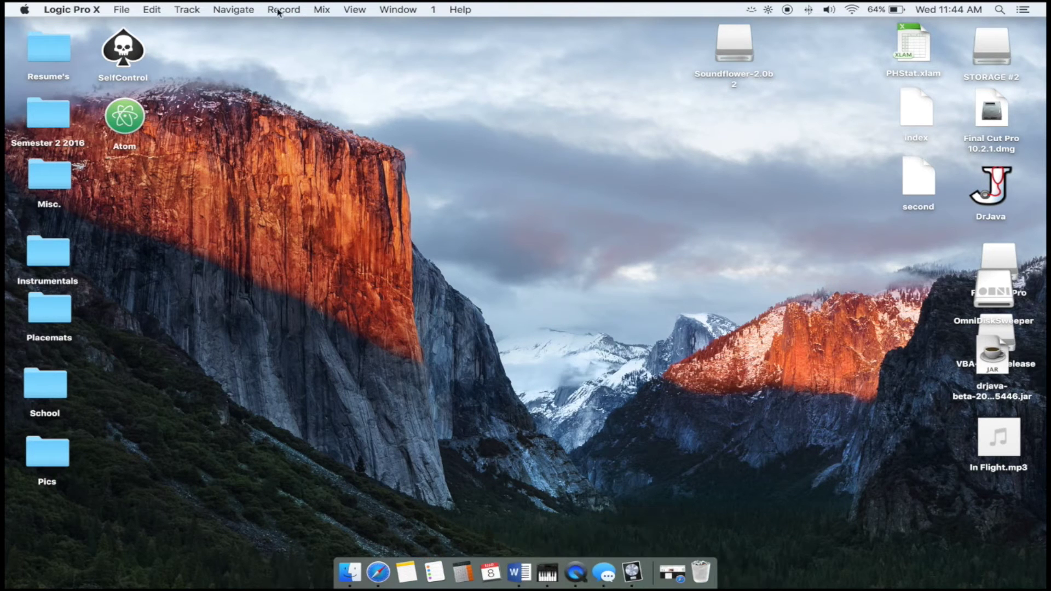
Create a new project with one Classic Electric Piano software instrument track
{"action": "left_click", "coordinate": [119, 6]}
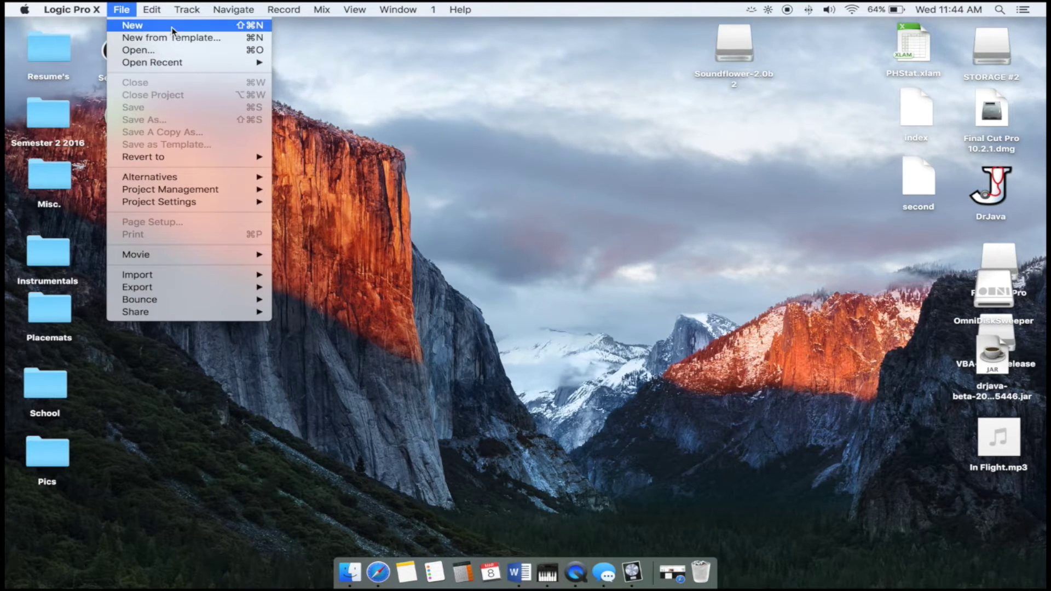
{"action": "left_click", "coordinate": [133, 25]}
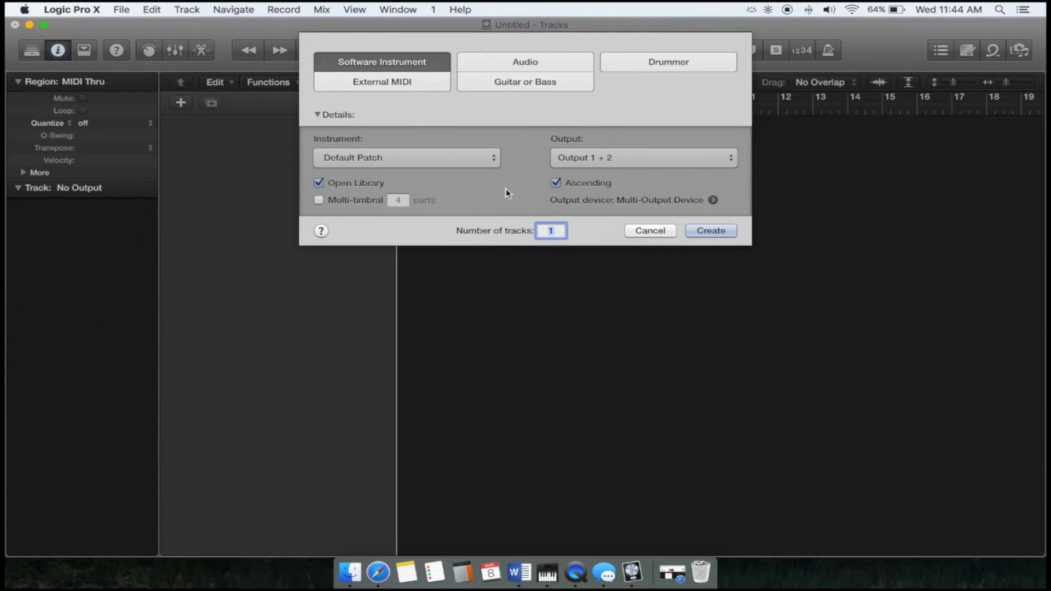
{"action": "left_click", "coordinate": [711, 230]}
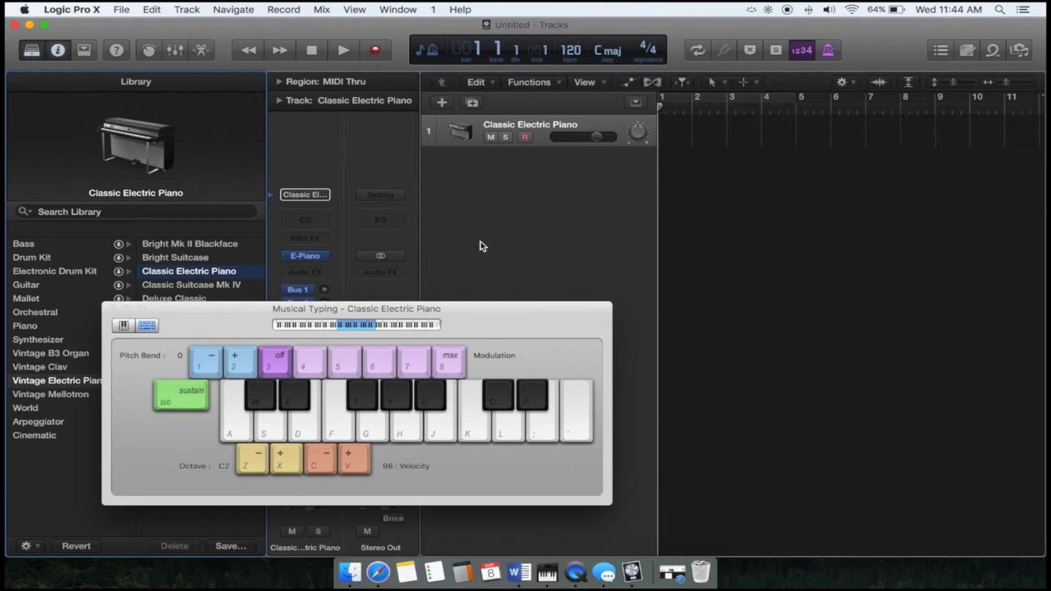
Audition the Classic Electric Piano in Musical Typing, raise the octave, then close the keyboard
{"action": "key", "text": "d"}
{"action": "left_click", "coordinate": [308, 457]}
{"action": "key", "text": "v"}
{"action": "key", "text": "super+k"}
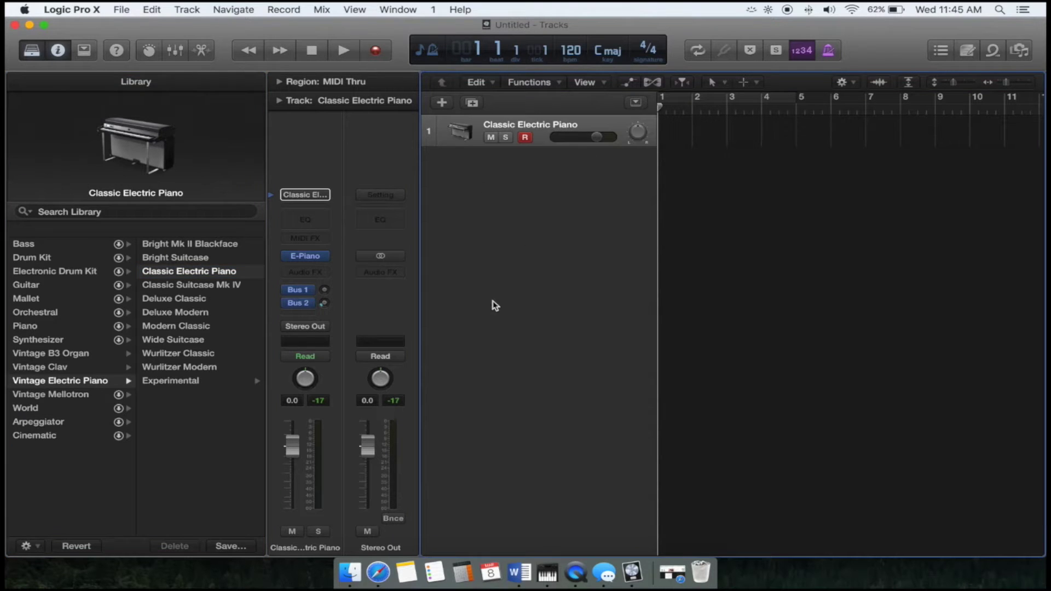
Set the track volume to -0.8 dB, pan slightly right, and toggle Solo on and off
{"action": "left_click_drag", "start_coordinate": [601, 141], "coordinate": [638, 132]}
{"action": "left_click", "coordinate": [505, 138]}
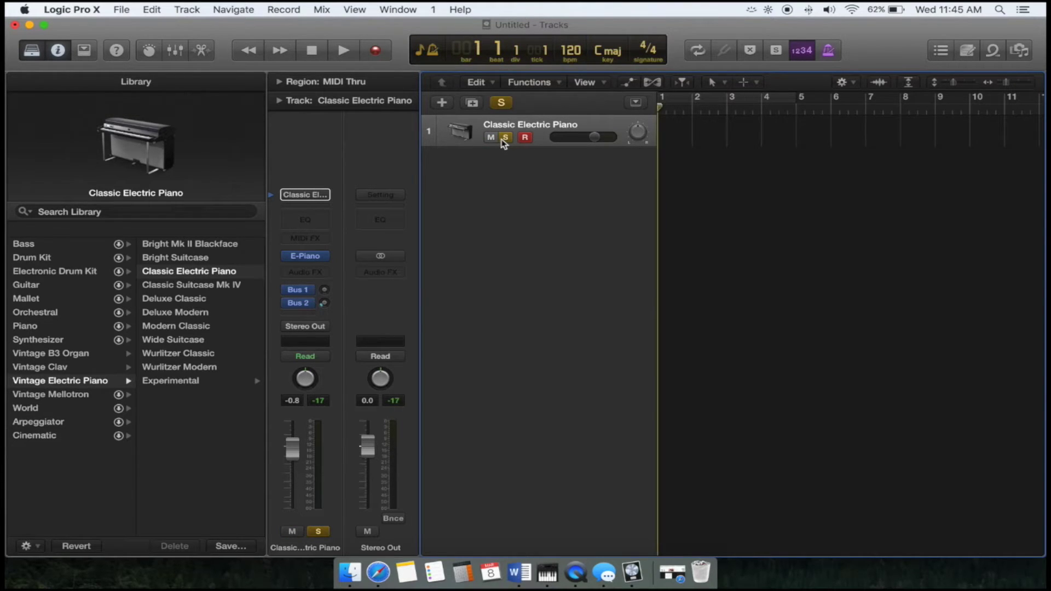
{"action": "left_click", "coordinate": [505, 138]}
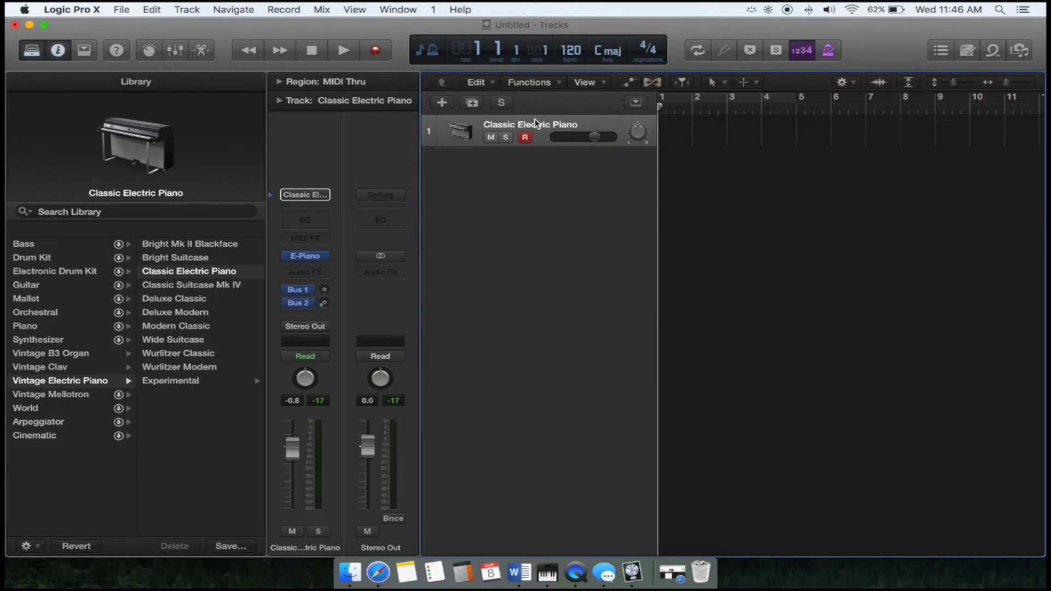
Audition Deluxe Classic, Deluxe Modern and Wurlitzer Modern, then load Wurlitzer Classic
{"action": "left_click", "coordinate": [85, 213]}
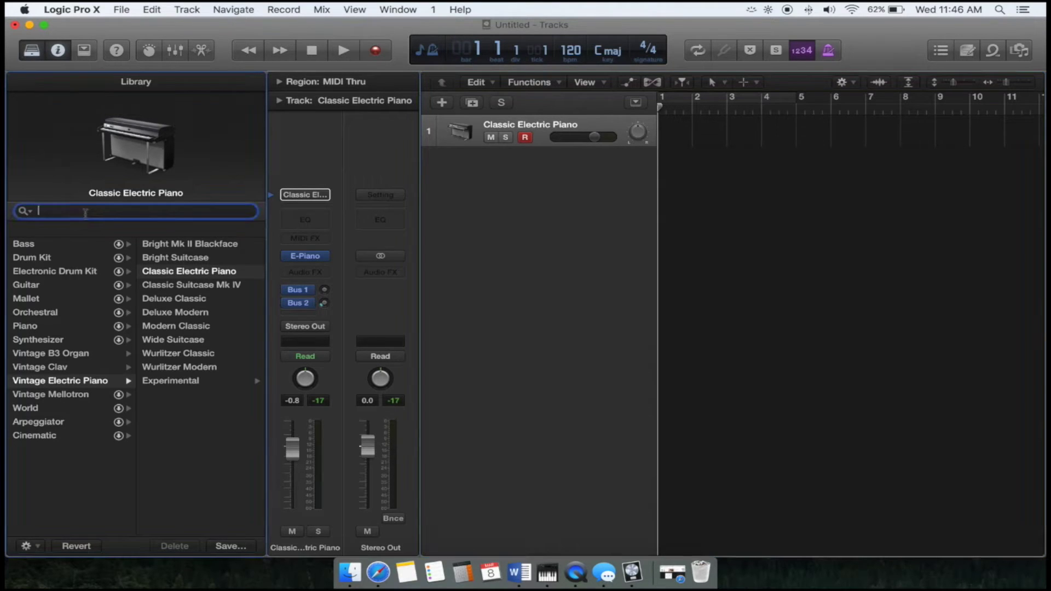
{"action": "left_click", "coordinate": [178, 300]}
{"action": "left_click", "coordinate": [162, 314]}
{"action": "left_click", "coordinate": [162, 367]}
{"action": "left_click", "coordinate": [185, 352]}
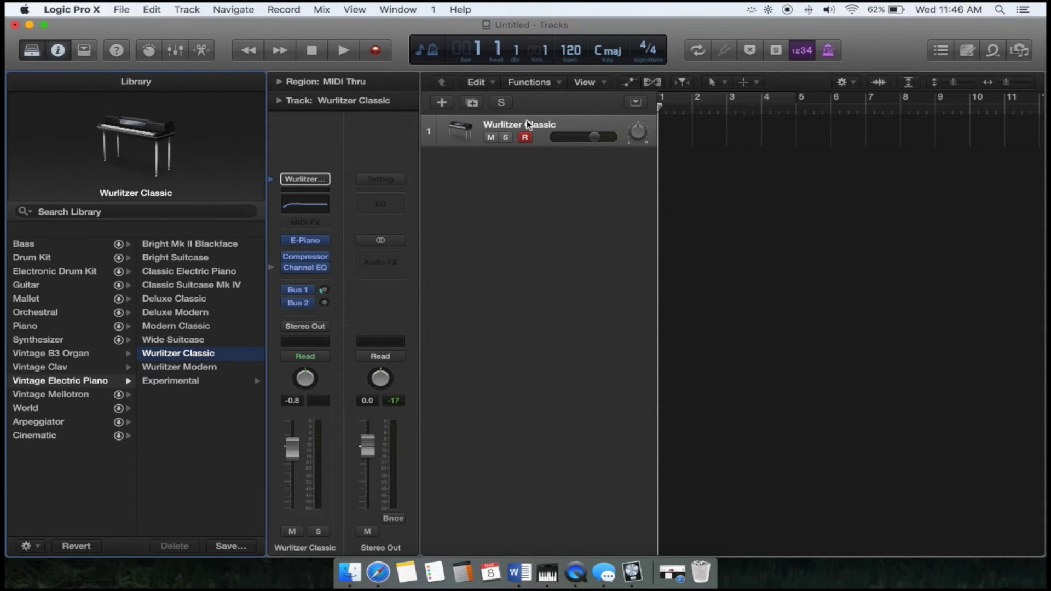
Hide and reshow the Library, and show the track Inspector beside it
{"action": "left_click", "coordinate": [33, 54]}
{"action": "left_click", "coordinate": [34, 55]}
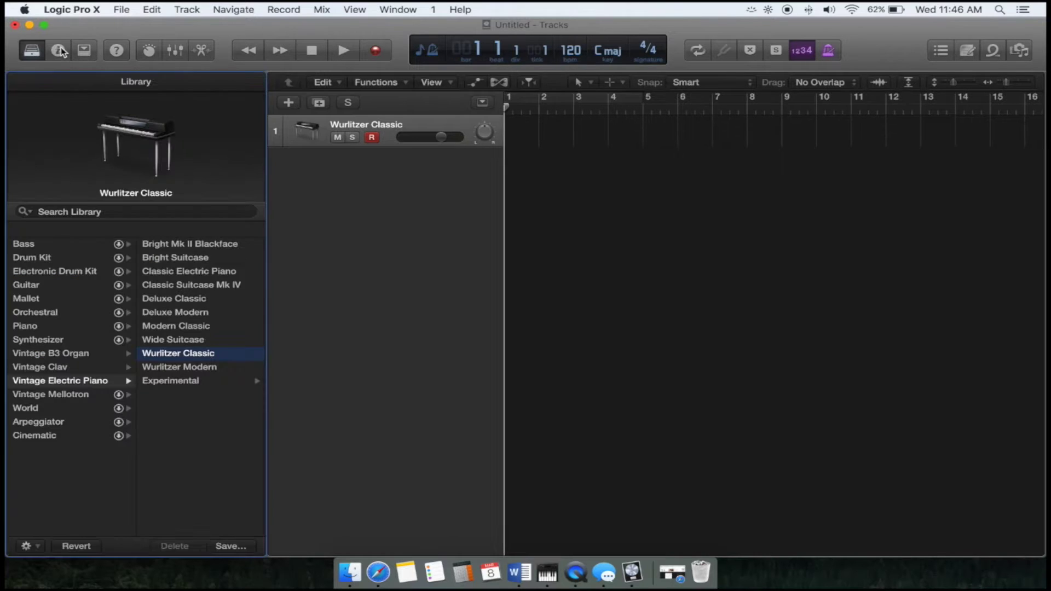
{"action": "left_click", "coordinate": [60, 51]}
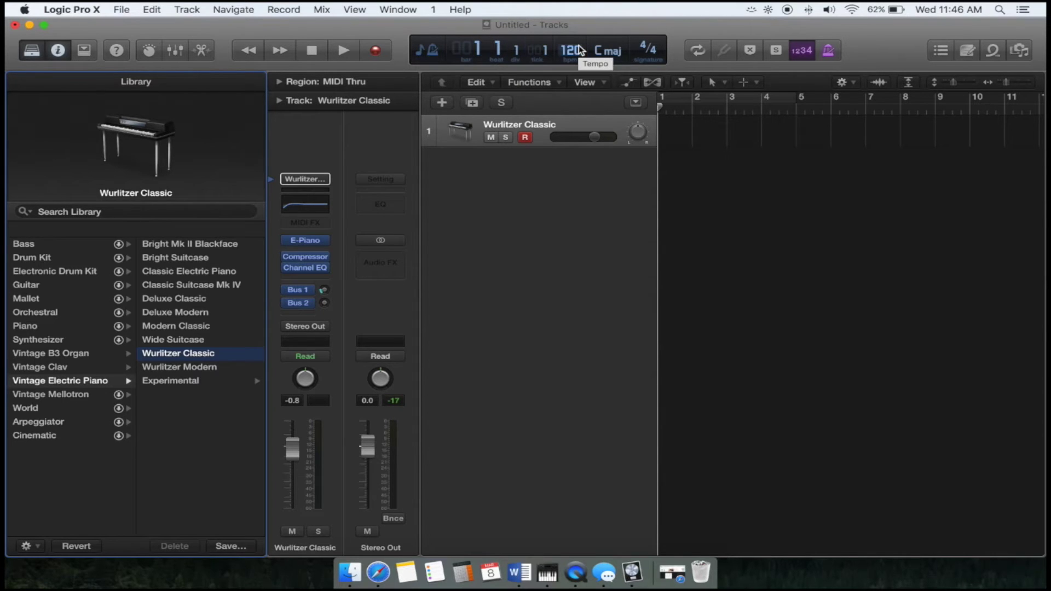
{"action": "left_click_drag", "start_coordinate": [576, 51], "coordinate": [576, 52]}
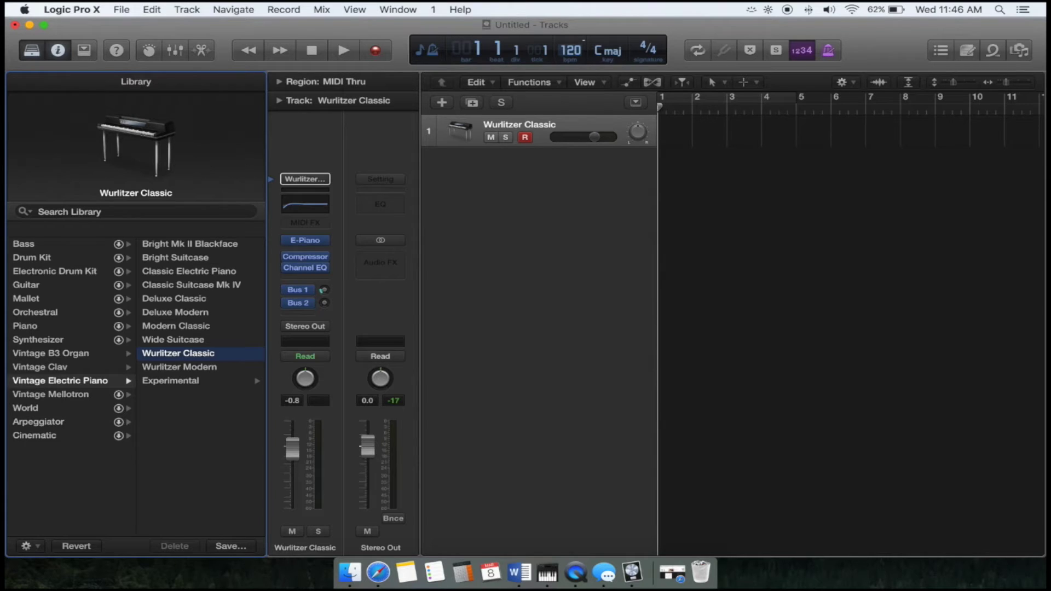
{"action": "left_click", "coordinate": [698, 50]}
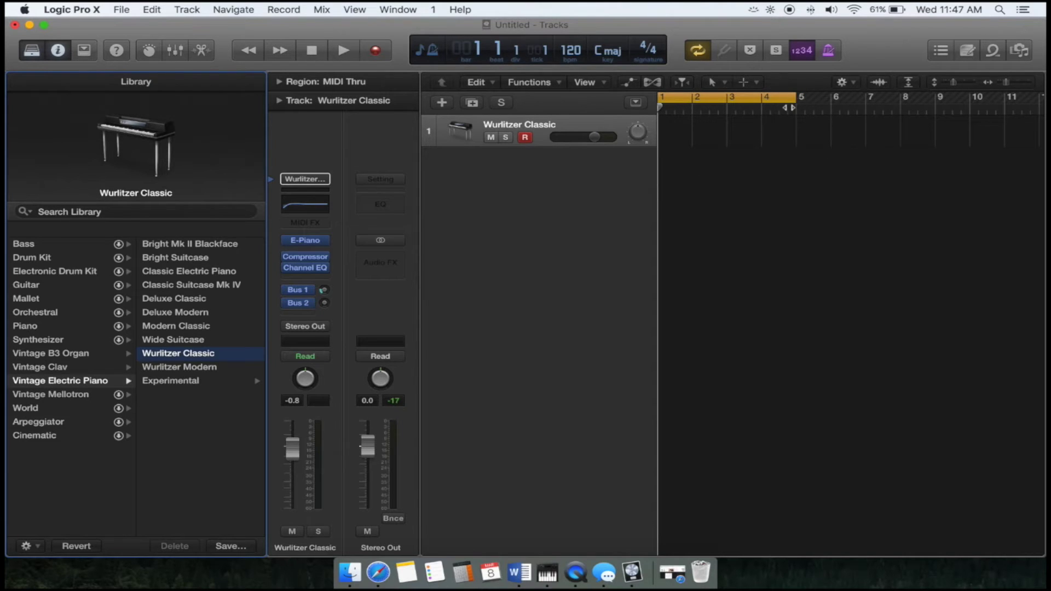
{"action": "mouse_move", "coordinate": [786, 100]}
{"action": "left_mouse_down"}
{"action": "mouse_move", "coordinate": [755, 99]}
{"action": "mouse_move", "coordinate": [837, 97]}
{"action": "mouse_move", "coordinate": [869, 85]}
{"action": "mouse_move", "coordinate": [790, 90]}
{"action": "left_mouse_up"}
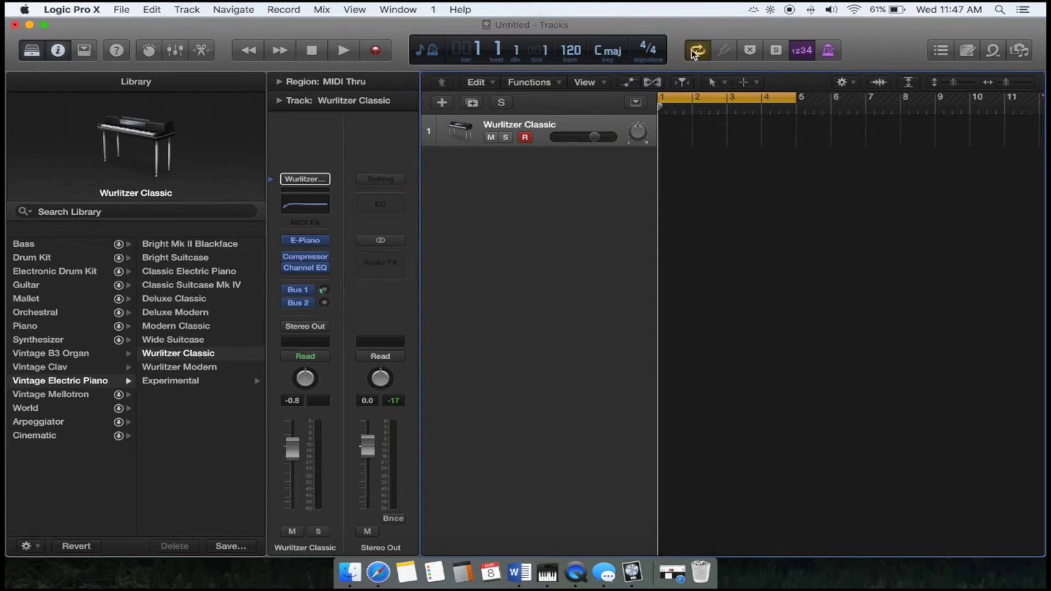
{"action": "left_click", "coordinate": [703, 53]}
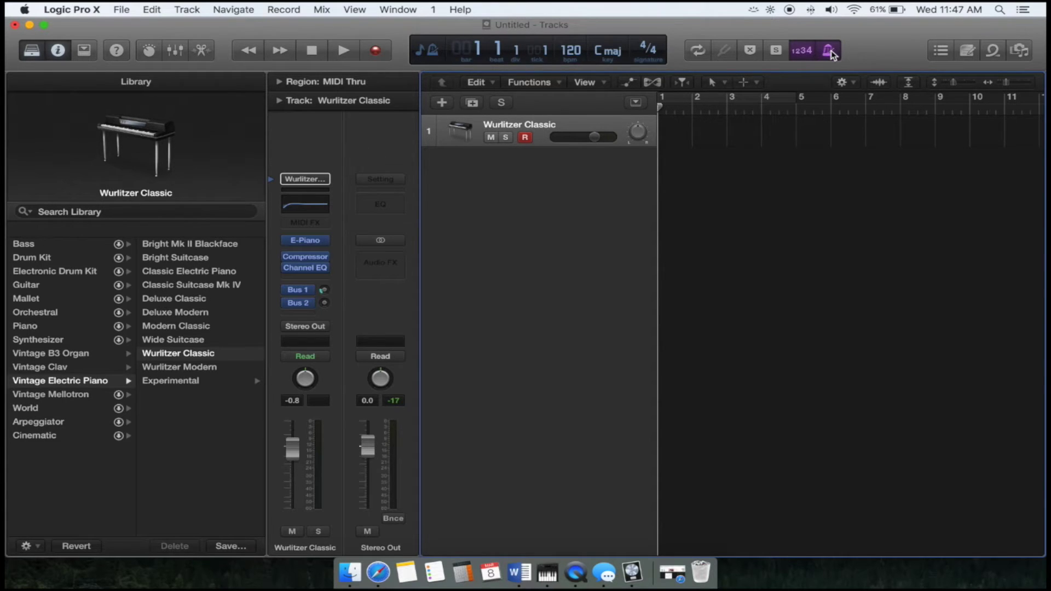
{"action": "left_click", "coordinate": [830, 54]}
{"action": "left_click", "coordinate": [120, 9]}
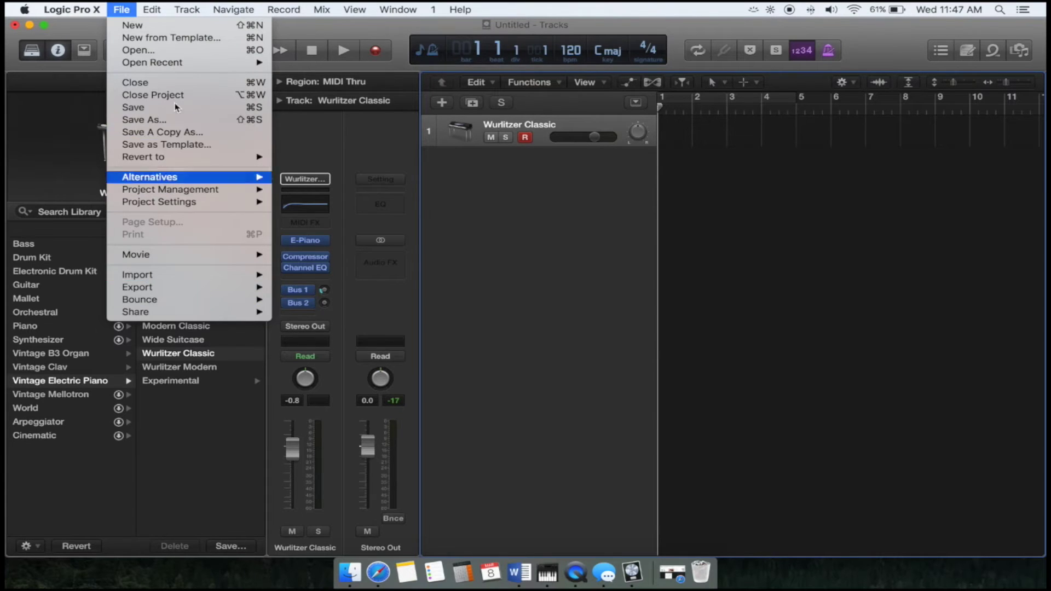
{"action": "left_click", "coordinate": [507, 3]}
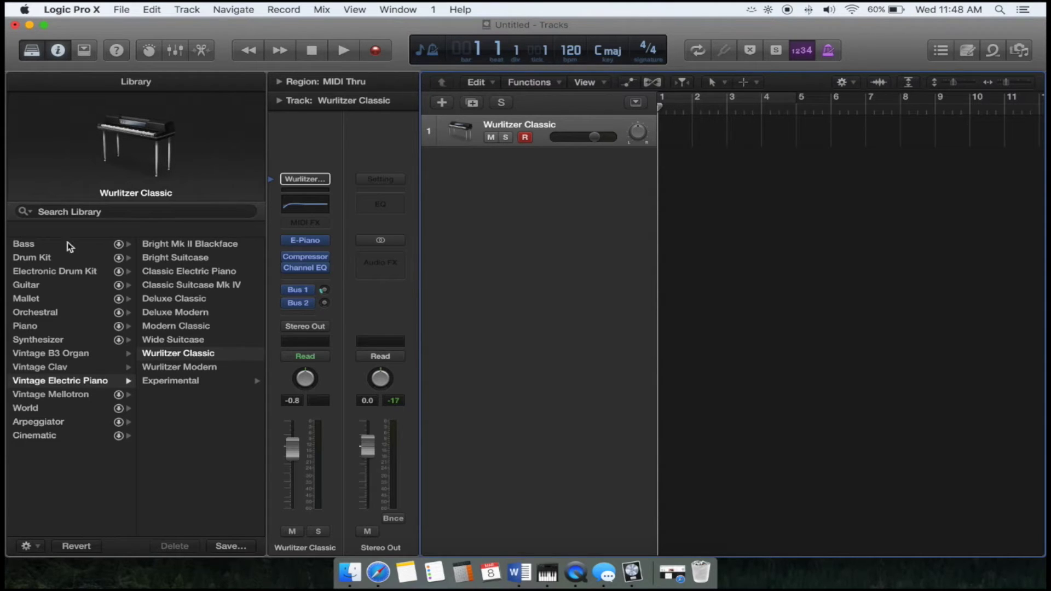
Search the Library for 'trap' and load the Trap Door drum kit
{"action": "left_click", "coordinate": [71, 210]}
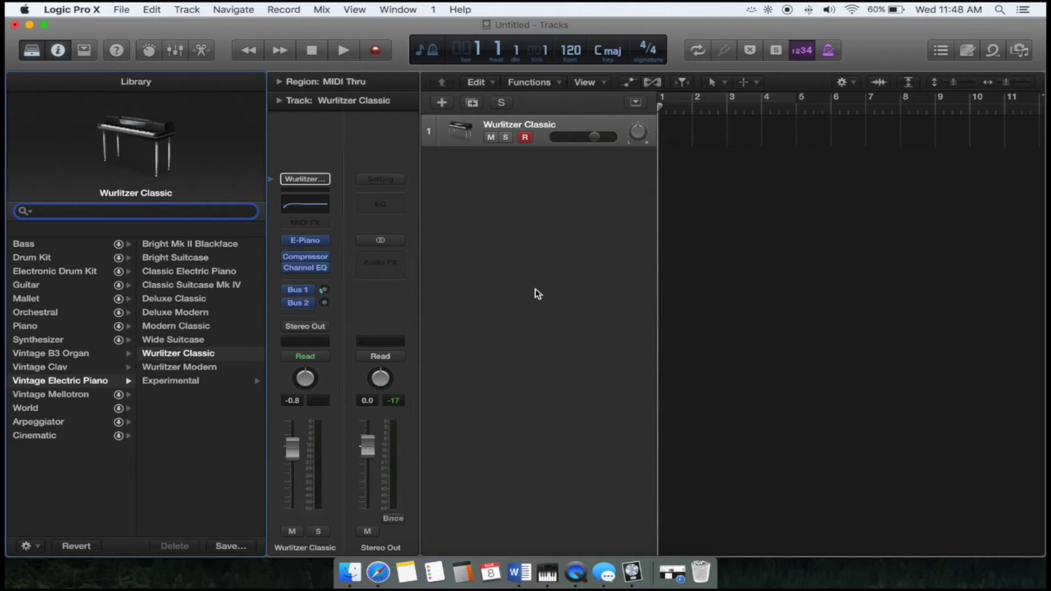
{"action": "type", "text": "trap"}
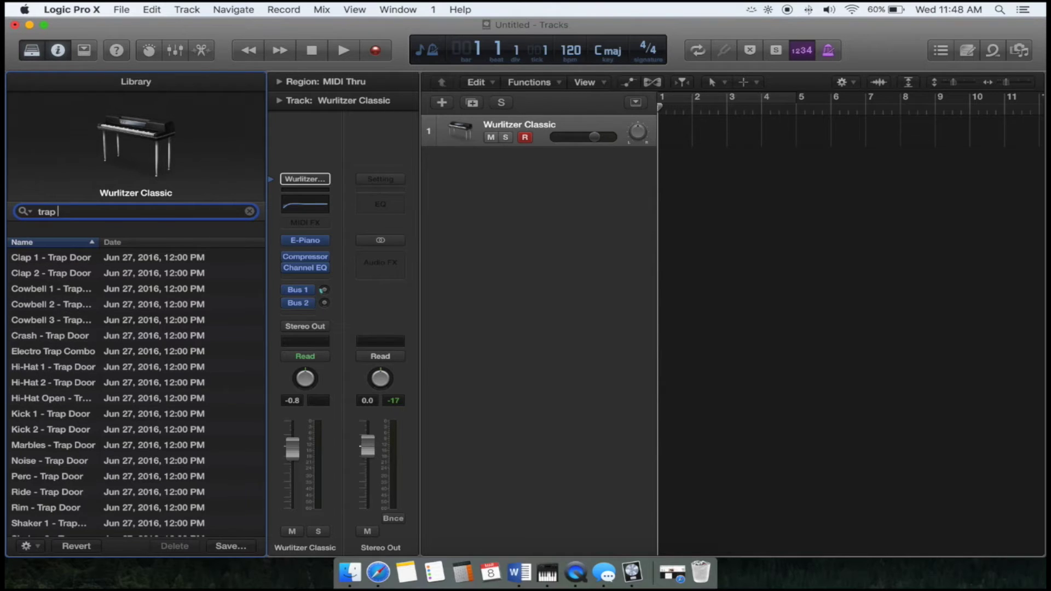
{"action": "key", "text": "Return"}
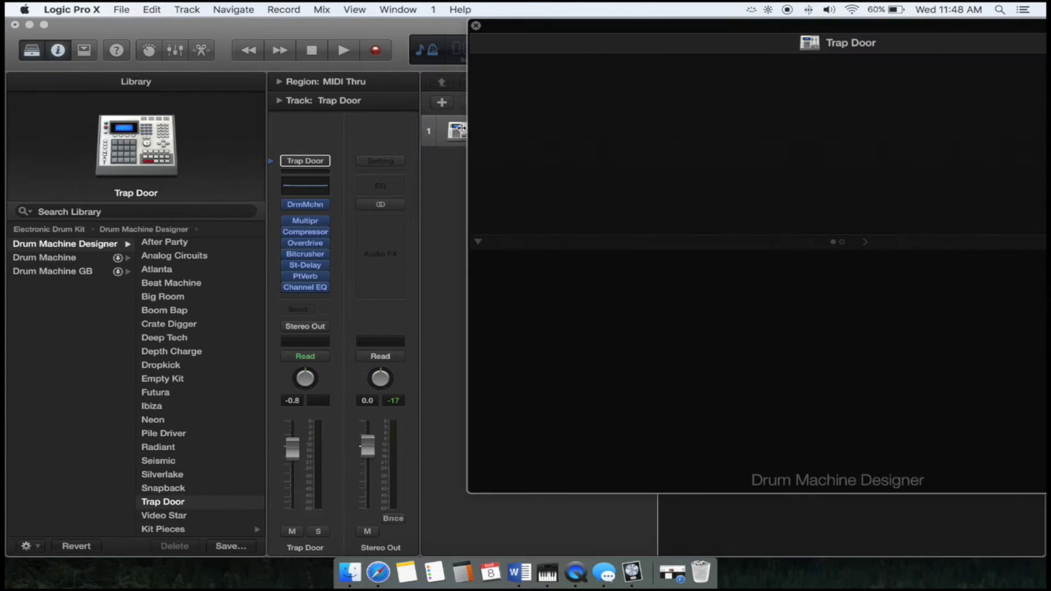
View the Kick 1 pad in Drum Machine Designer, then close the plug-in window
{"action": "double_click", "coordinate": [460, 131]}
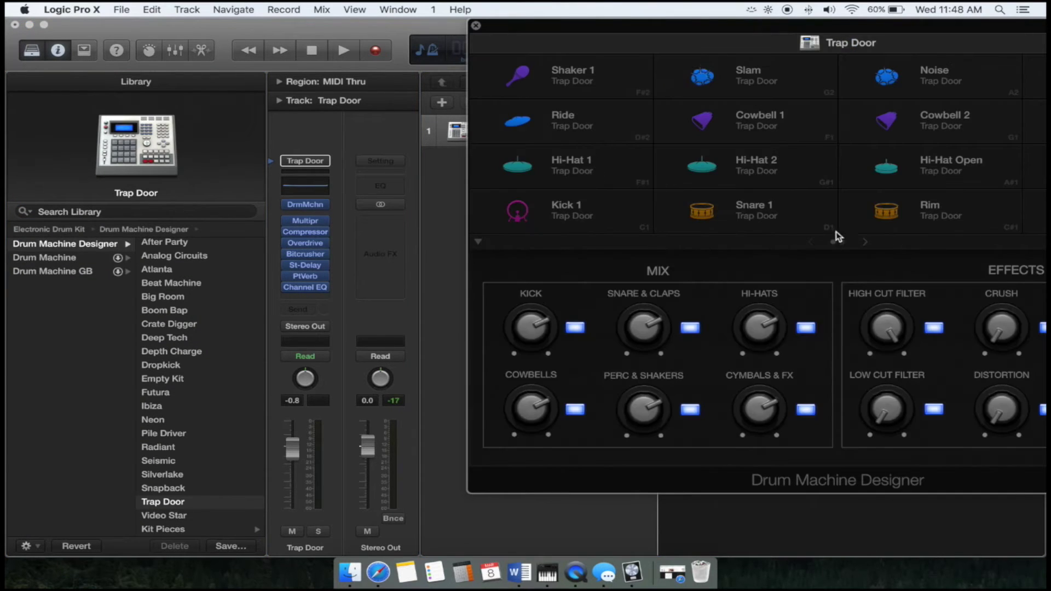
{"action": "left_click", "coordinate": [579, 217]}
{"action": "left_click", "coordinate": [476, 25]}
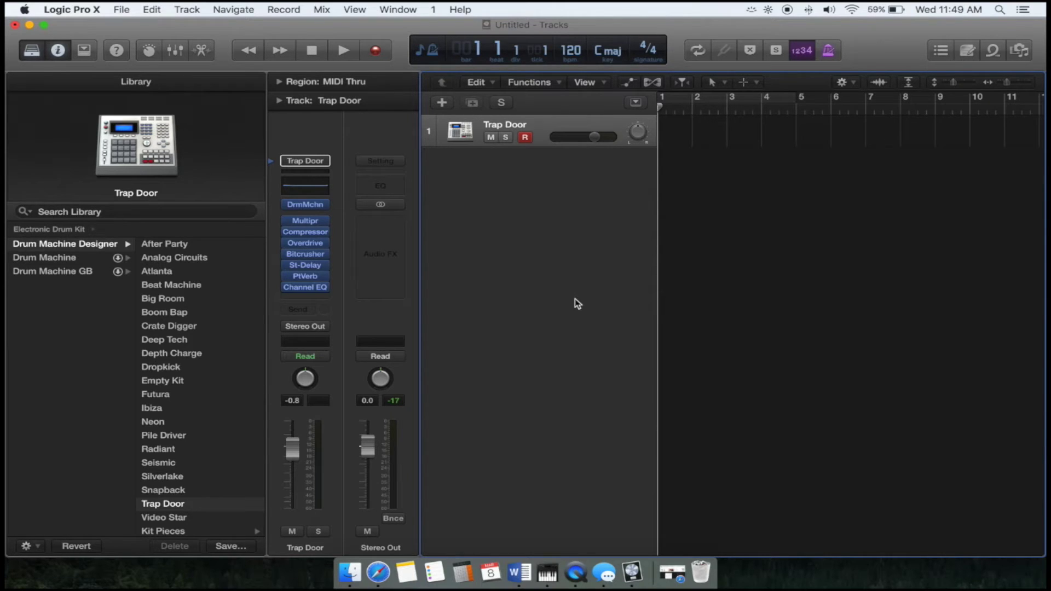
Show Musical Typing for Trap Door with the octave lowered to C1
{"action": "key", "text": "super+k"}
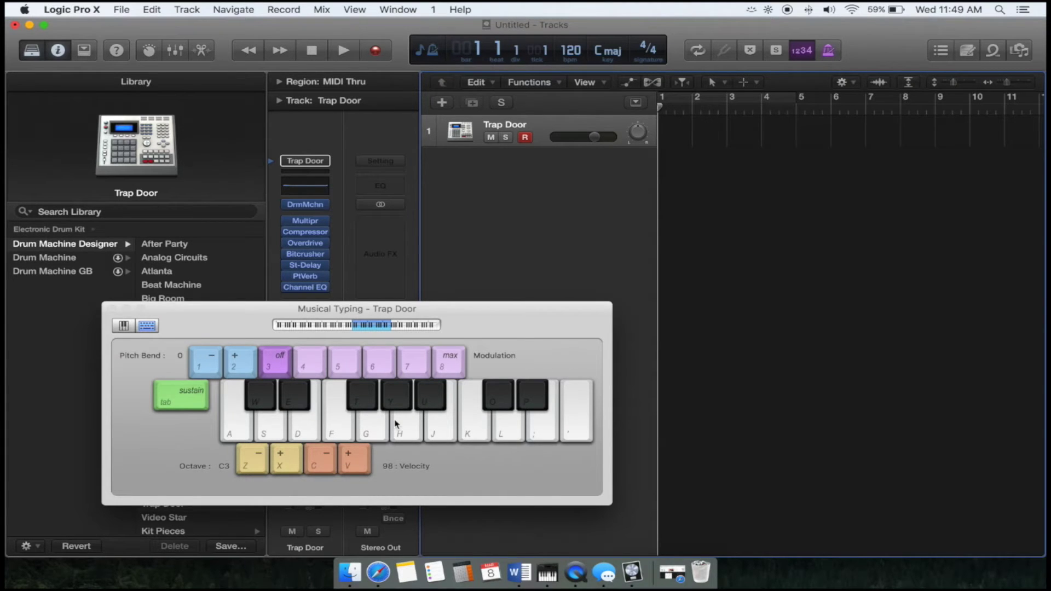
{"action": "key", "text": "z"}
{"action": "key", "text": "z"}
{"action": "key", "text": "w"}
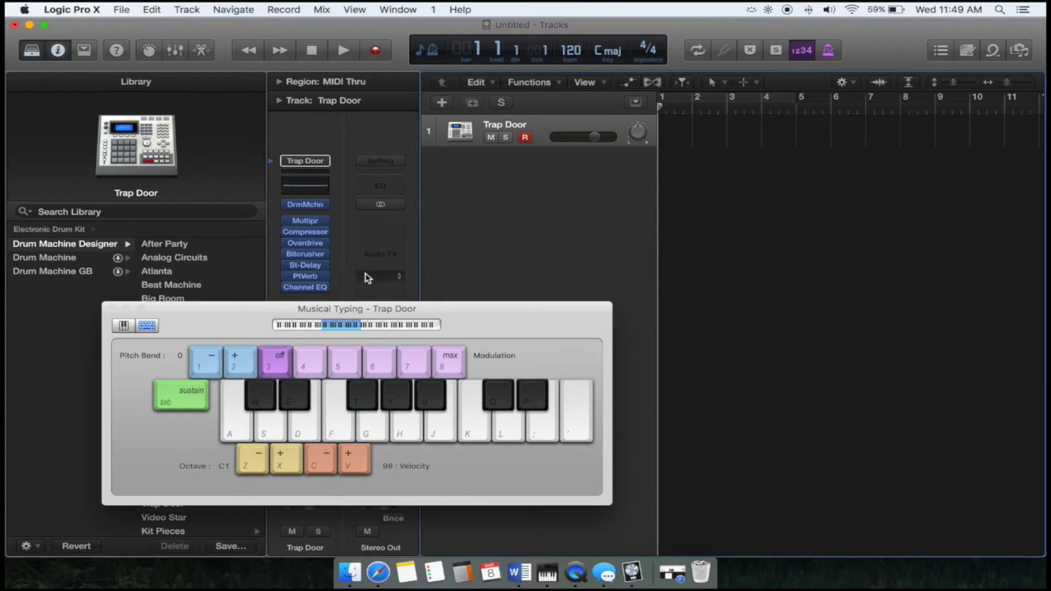
Audition the Trap Door kit sounds on the A, T and S keys
{"action": "key", "text": "a"}
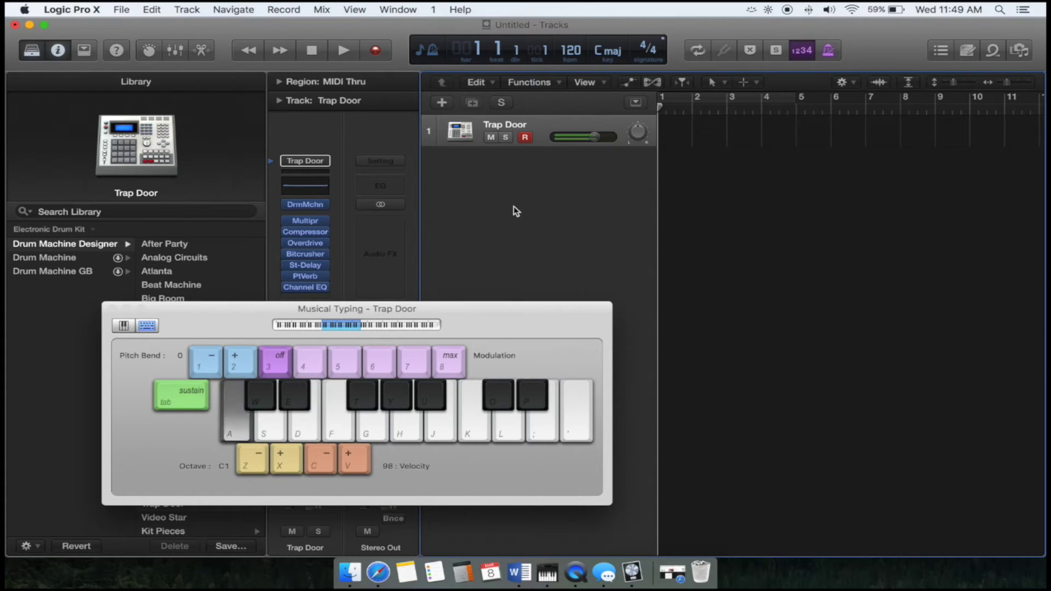
{"action": "key", "text": "t"}
{"action": "key", "text": "s"}
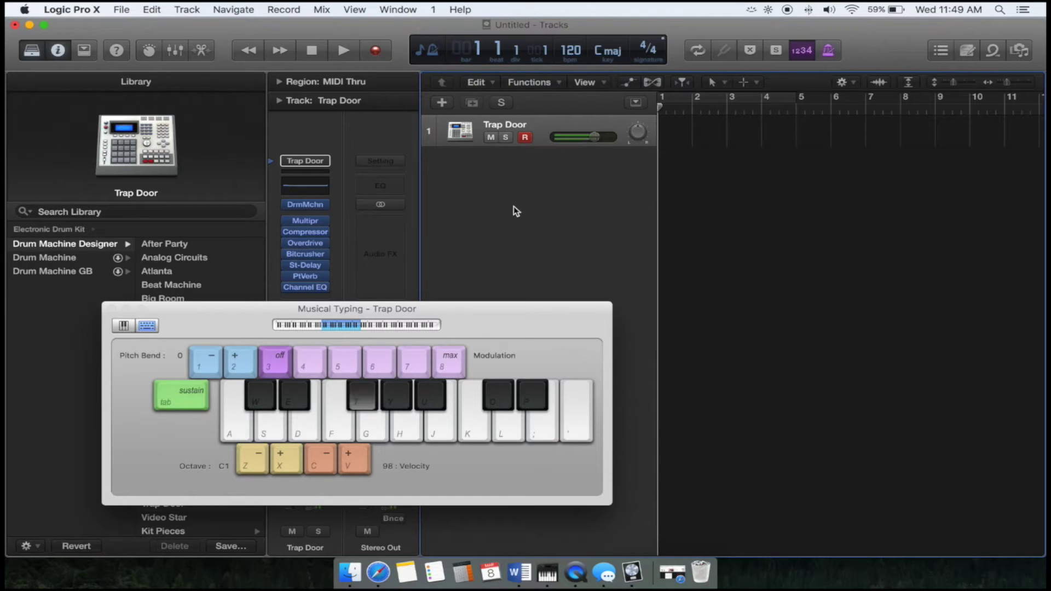
{"action": "key", "text": "s"}
{"action": "key", "text": "t"}
{"action": "key", "text": "a"}
{"action": "key", "text": "s"}
{"action": "key", "text": "t"}
{"action": "key", "text": "a"}
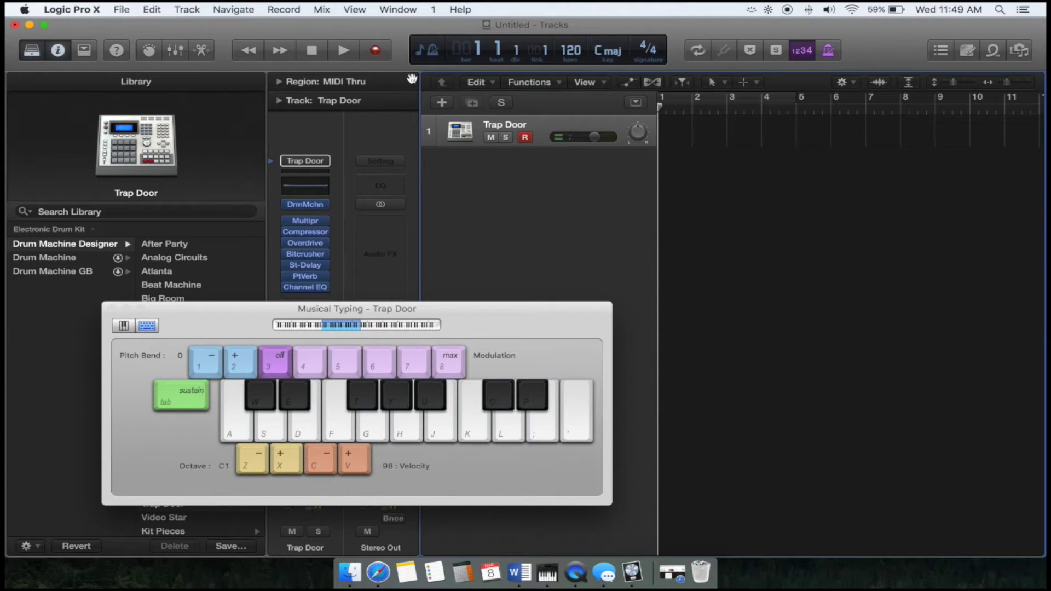
Record a short Trap Door beat using the A, T and S keys
{"action": "left_click", "coordinate": [376, 52]}
{"action": "key", "text": "a"}
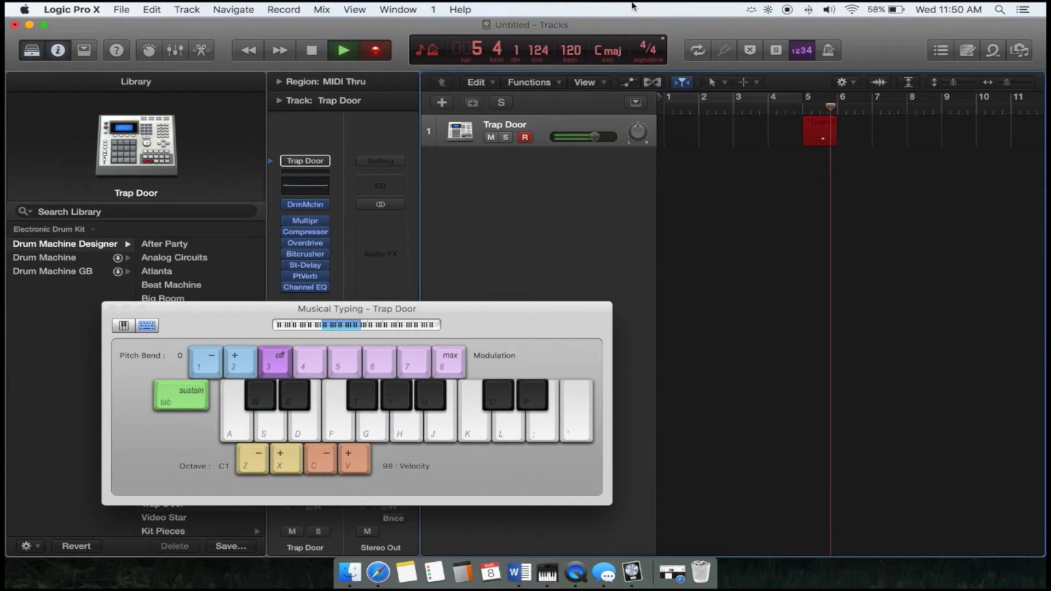
{"action": "key", "text": "t"}
{"action": "key", "text": "s"}
{"action": "key", "text": "a"}
{"action": "key", "text": "t"}
{"action": "key", "text": "s"}
{"action": "key", "text": "t"}
{"action": "key", "text": "a"}
{"action": "key", "text": "space"}
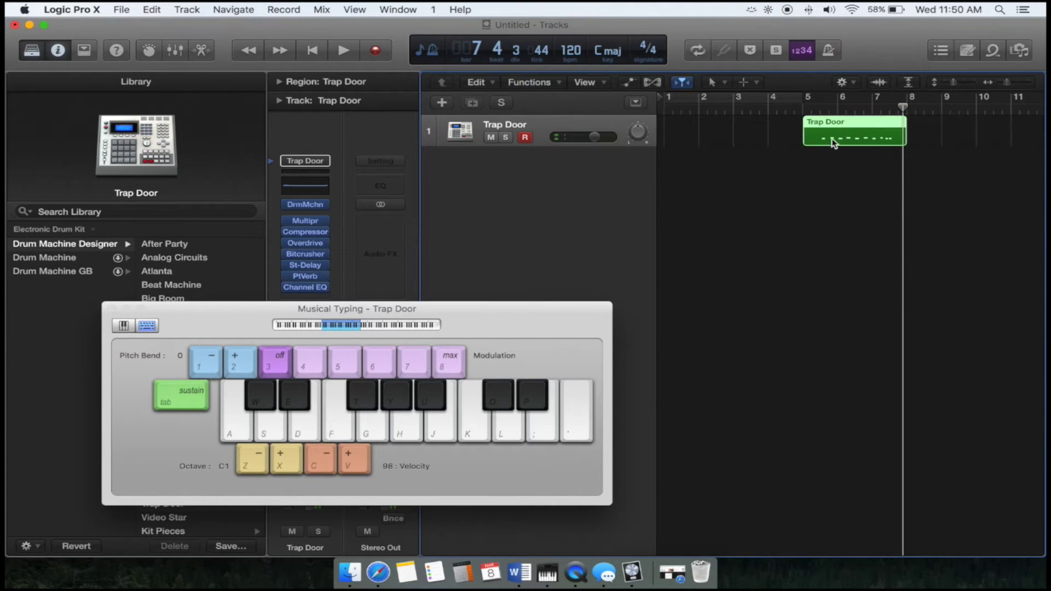
Move the recorded drum region to start at bar 1
{"action": "left_click_drag", "start_coordinate": [830, 143], "coordinate": [691, 138]}
{"action": "key", "text": "Return"}
{"action": "key", "text": "super+Right"}
{"action": "key", "text": "super+Right"}
{"action": "key", "text": "super+Right"}
{"action": "key", "text": "super+Right"}
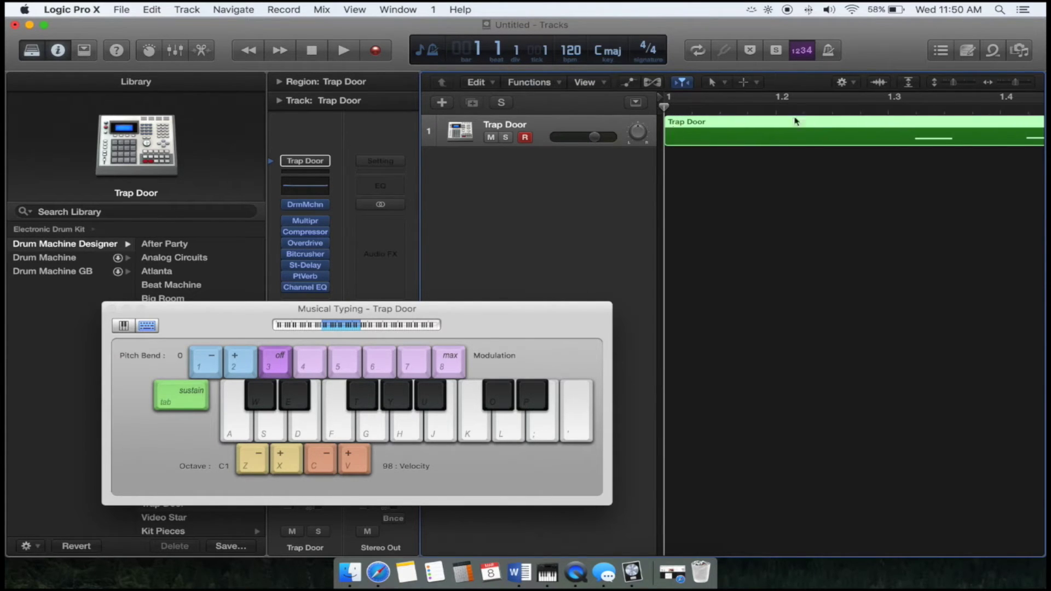
{"action": "key", "text": "super+Left"}
{"action": "key", "text": "super+Left"}
{"action": "key", "text": "super+Left"}
{"action": "key", "text": "super+Left"}
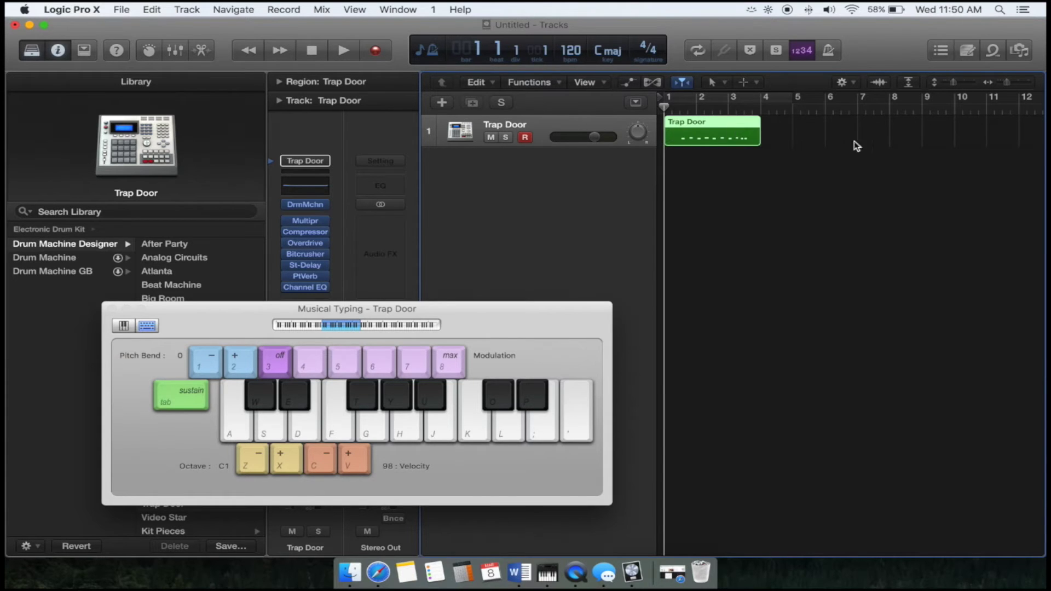
Split the region at the first drum hit, delete the empty lead-in, and move it to bar 1
{"action": "left_click", "coordinate": [750, 106]}
{"action": "key", "text": "super+Right"}
{"action": "key", "text": "super+Right"}
{"action": "key", "text": "super+Right"}
{"action": "key", "text": "super+Right"}
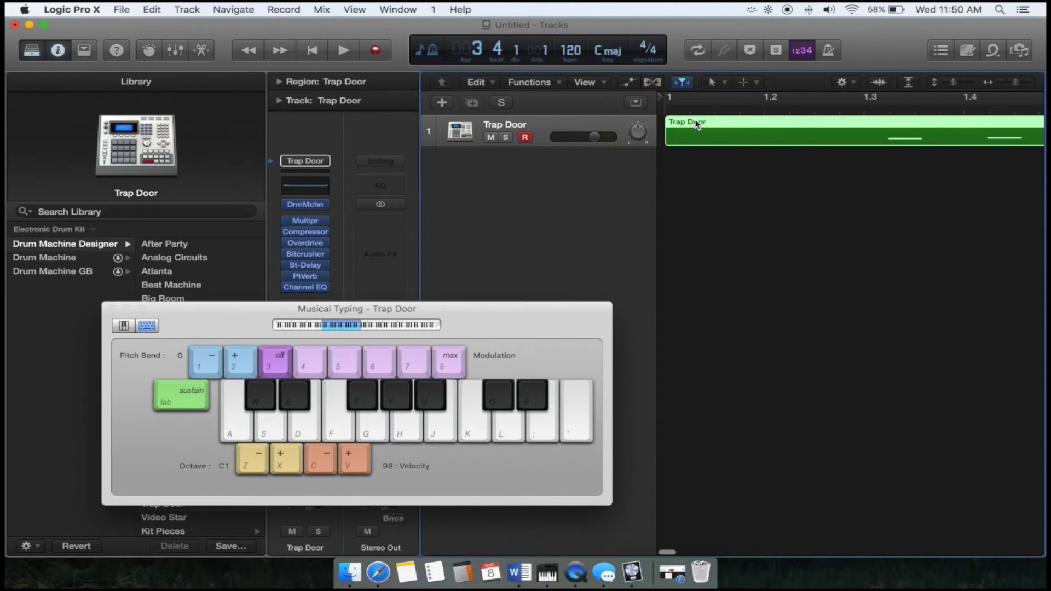
{"action": "left_click", "coordinate": [883, 105]}
{"action": "key", "text": "super+Right"}
{"action": "key", "text": "super+Right"}
{"action": "key", "text": "super+Right"}
{"action": "key", "text": "super+Right"}
{"action": "key", "text": "super+Right"}
{"action": "key", "text": "super+Right"}
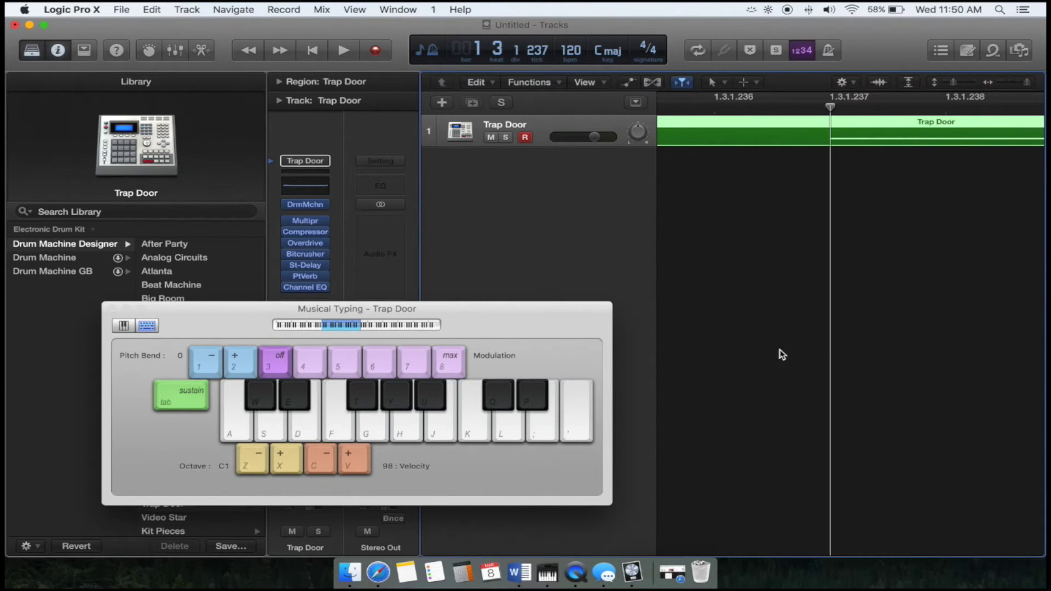
{"action": "key", "text": "super+t"}
{"action": "left_click", "coordinate": [735, 132]}
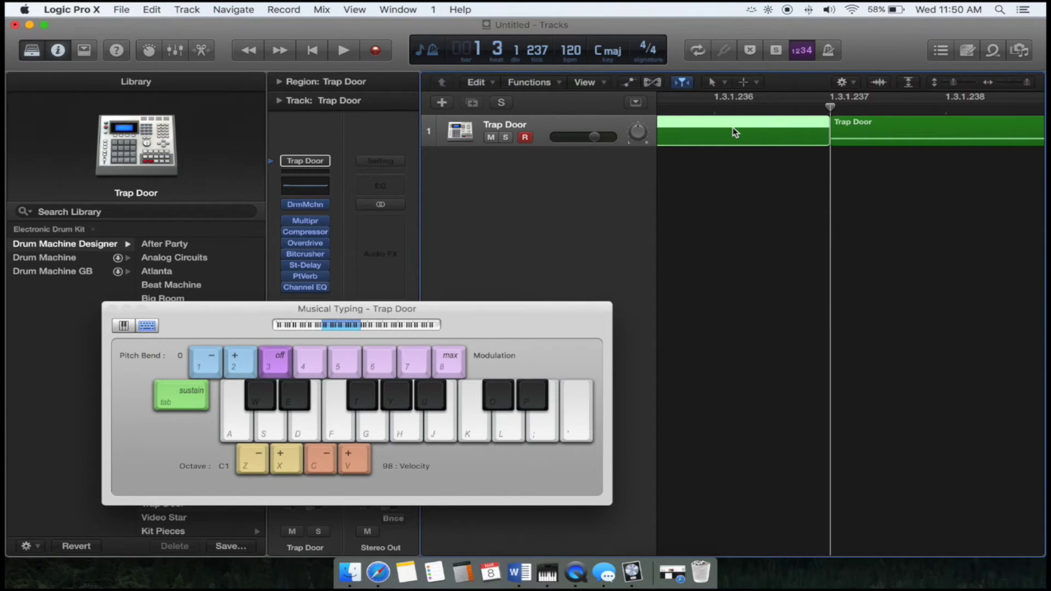
{"action": "key", "text": "Delete"}
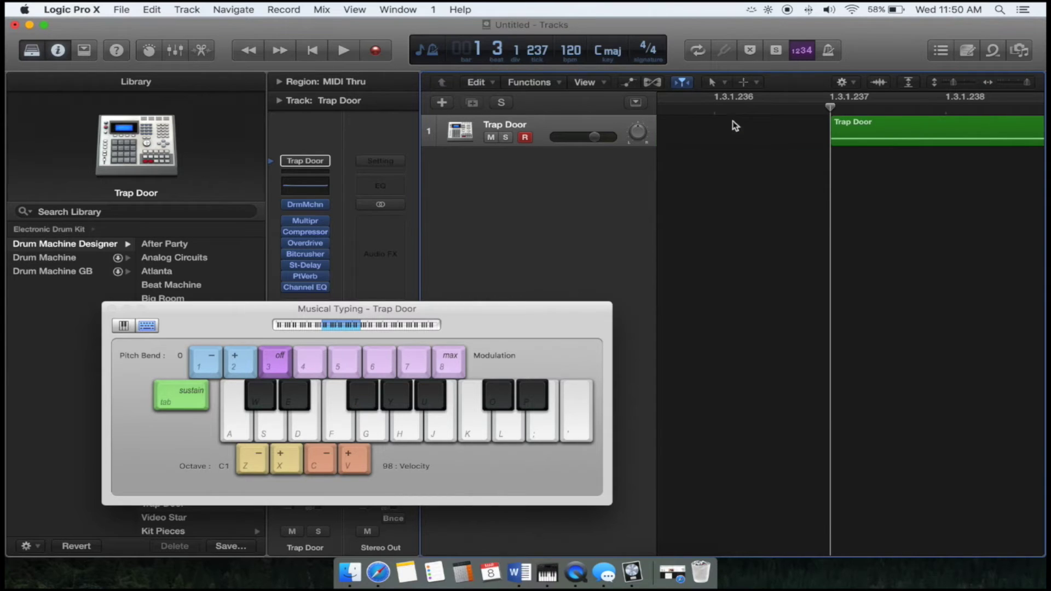
{"action": "key", "text": "super+Left"}
{"action": "key", "text": "super+Left"}
{"action": "key", "text": "super+Left"}
{"action": "key", "text": "super+Left"}
{"action": "key", "text": "super+Left"}
{"action": "key", "text": "super+Left"}
{"action": "key", "text": "super+Left"}
{"action": "key", "text": "super+Left"}
{"action": "left_click_drag", "start_coordinate": [731, 133], "coordinate": [700, 127]}
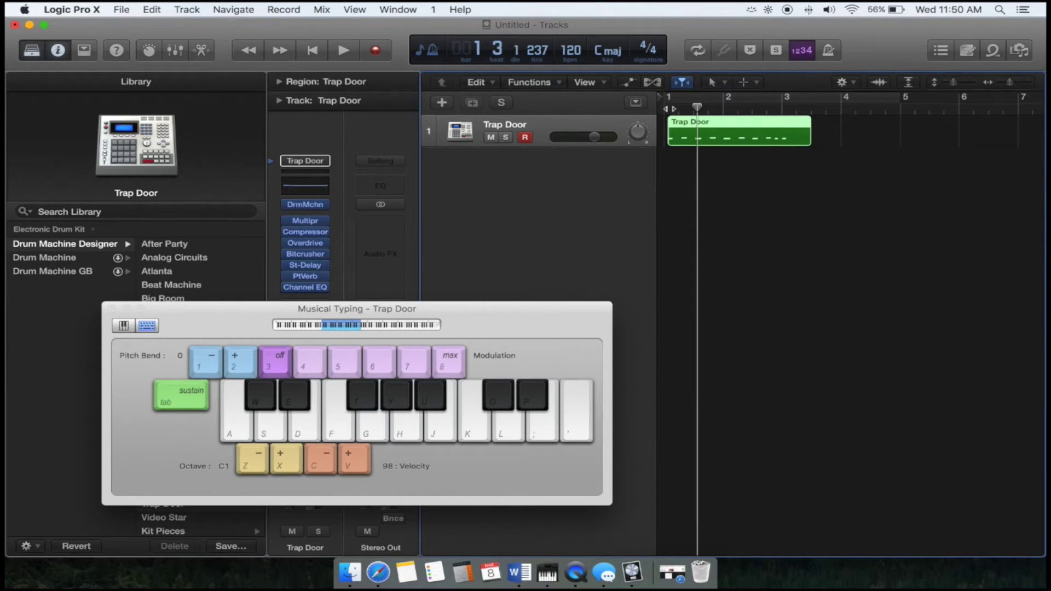
{"action": "key", "text": "super+Left"}
{"action": "key", "text": "super+Left"}
{"action": "key", "text": "super+Left"}
Split the region at bar 3, splitting crossing notes, and delete the part after it
{"action": "key", "text": "space"}
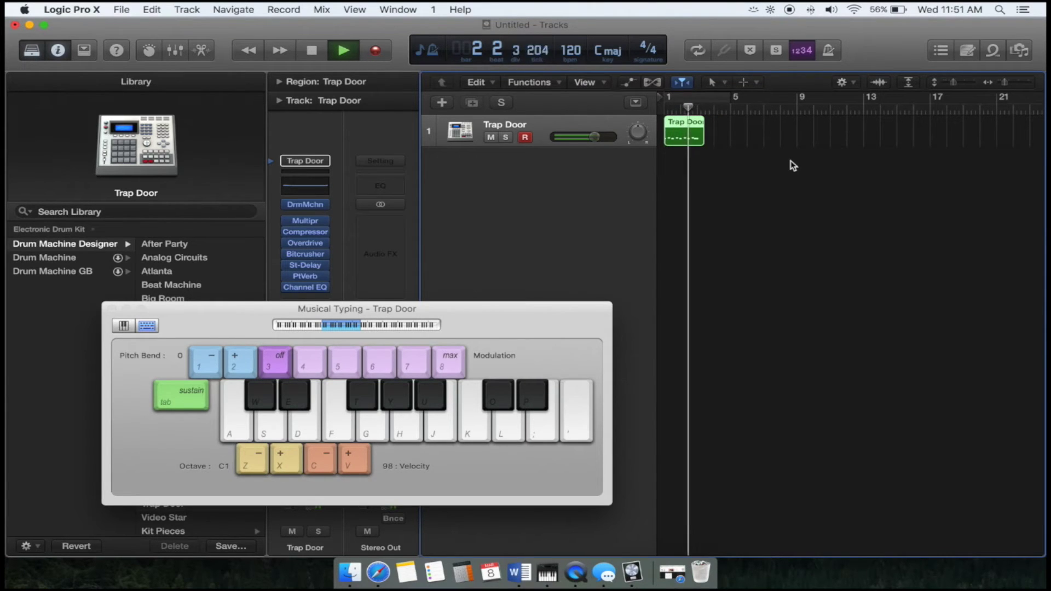
{"action": "key", "text": "space"}
{"action": "key", "text": "super+Right"}
{"action": "key", "text": "super+Right"}
{"action": "key", "text": "comma"}
{"action": "key", "text": "super+Right"}
{"action": "key", "text": "super+Right"}
{"action": "key", "text": "super+Right"}
{"action": "key", "text": "super+Right"}
{"action": "key", "text": "super+Right"}
{"action": "key", "text": "super+Right"}
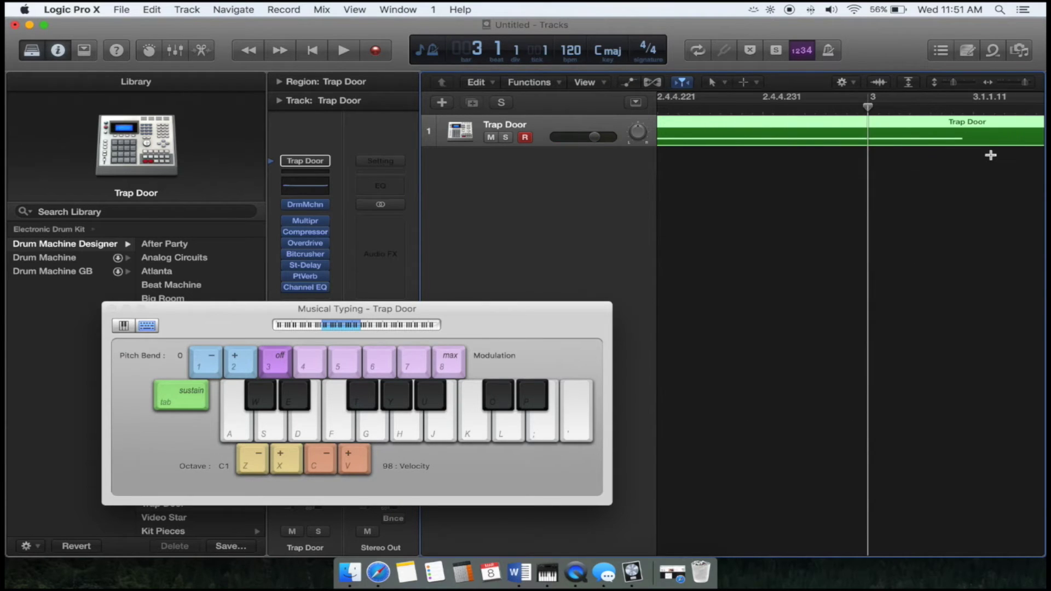
{"action": "key", "text": "super+t"}
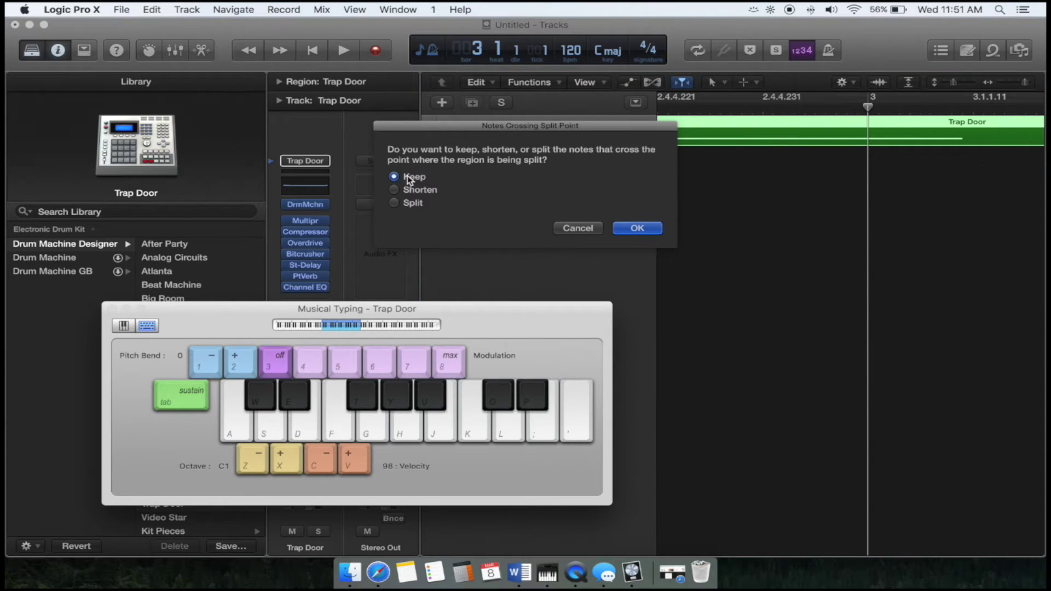
{"action": "left_click", "coordinate": [394, 203]}
{"action": "left_click", "coordinate": [637, 229]}
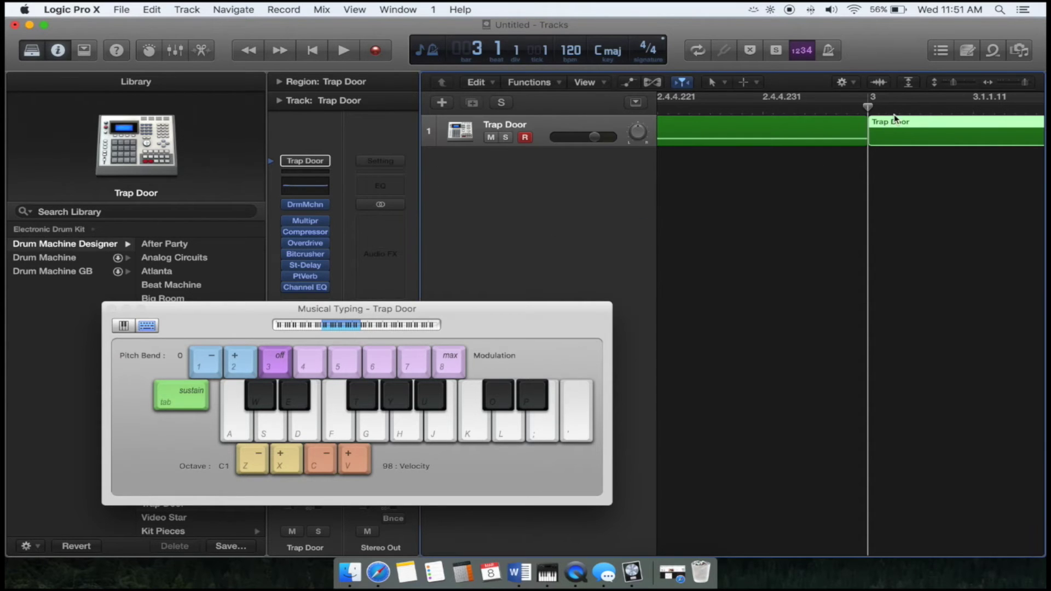
{"action": "key", "text": "Delete"}
{"action": "key", "text": "super+Left"}
{"action": "key", "text": "super+Left"}
{"action": "key", "text": "super+Left"}
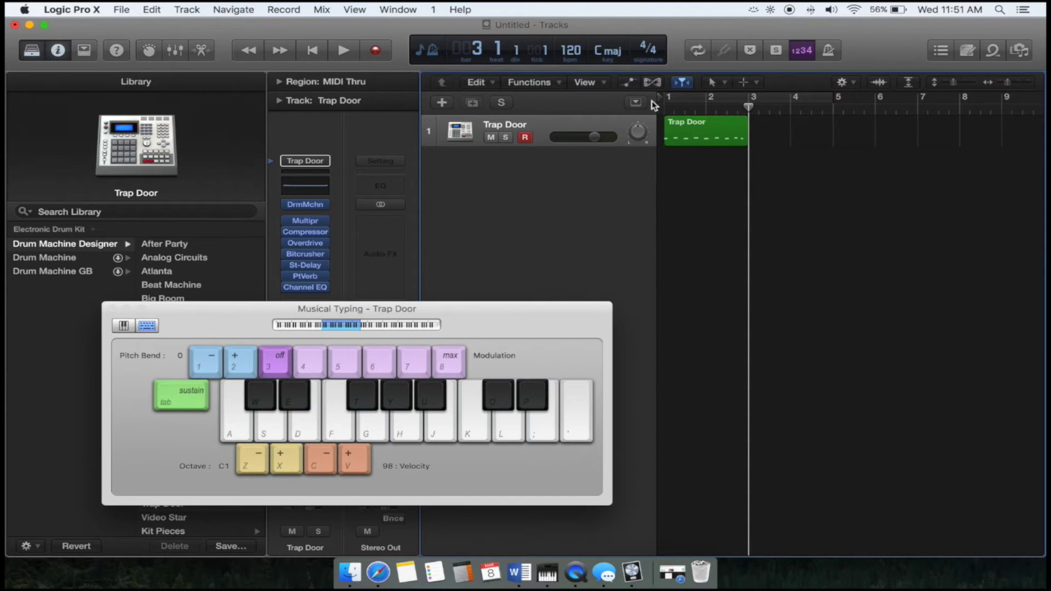
Enable Cycle over bars 1–3 and play the loop, triggering drums along with it
{"action": "left_click", "coordinate": [696, 51]}
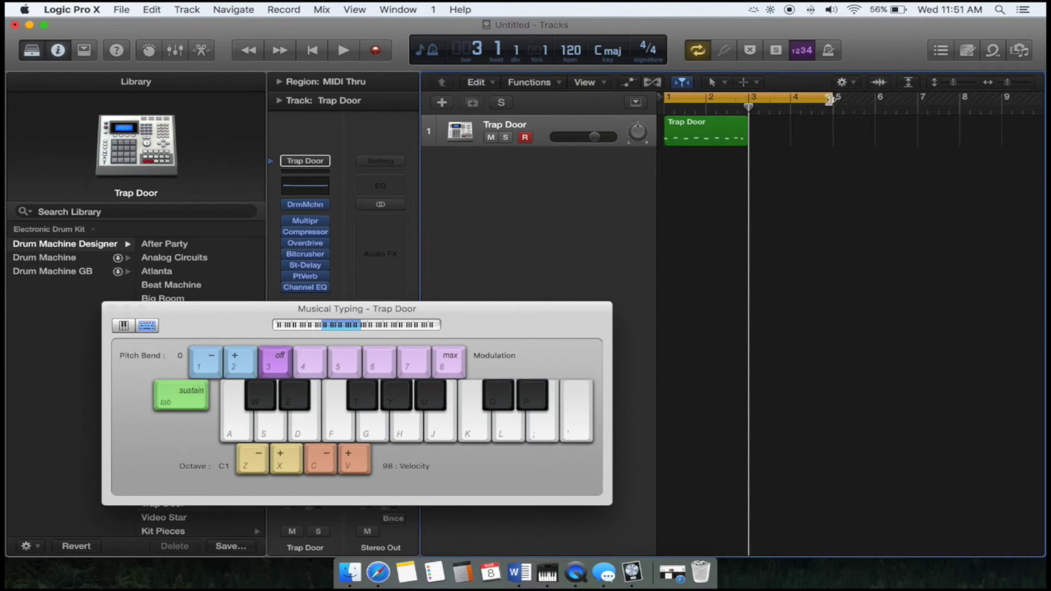
{"action": "left_click_drag", "start_coordinate": [829, 99], "coordinate": [748, 99]}
{"action": "left_click", "coordinate": [344, 51]}
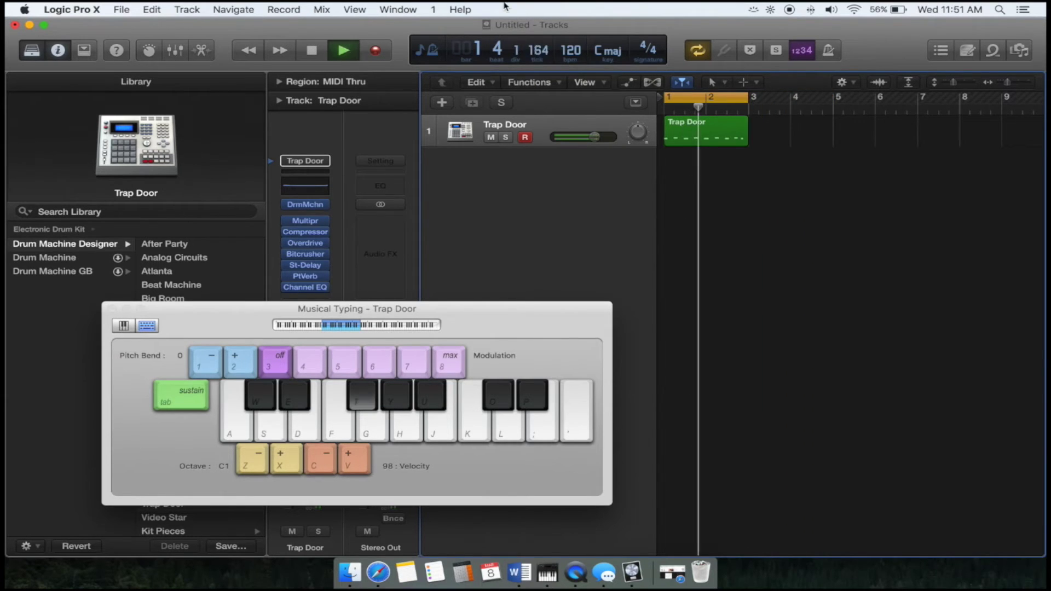
{"action": "key", "text": "a"}
{"action": "key", "text": "t"}
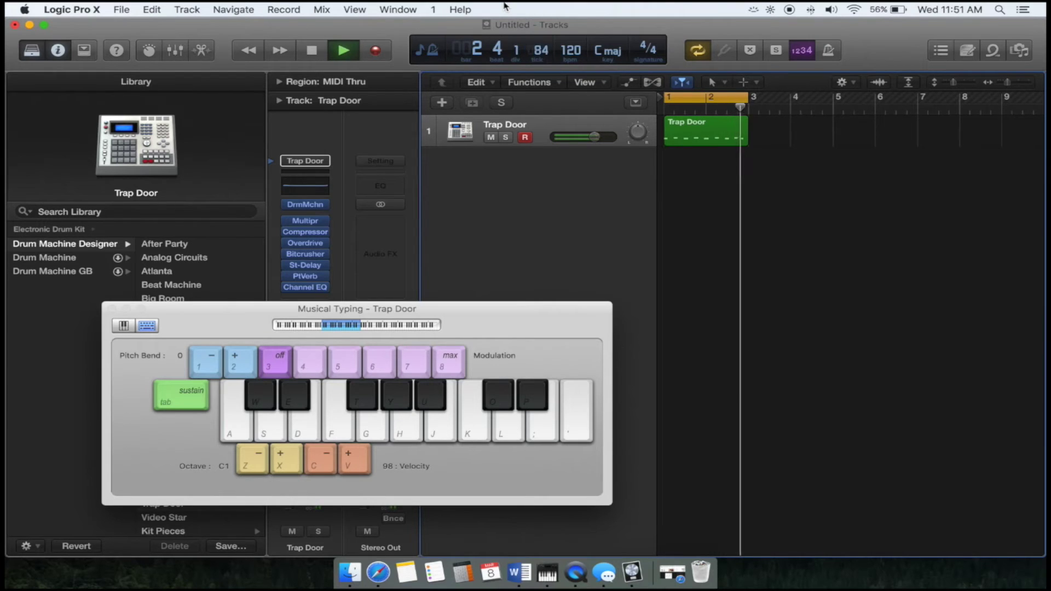
{"action": "key", "text": "a"}
{"action": "key", "text": "t"}
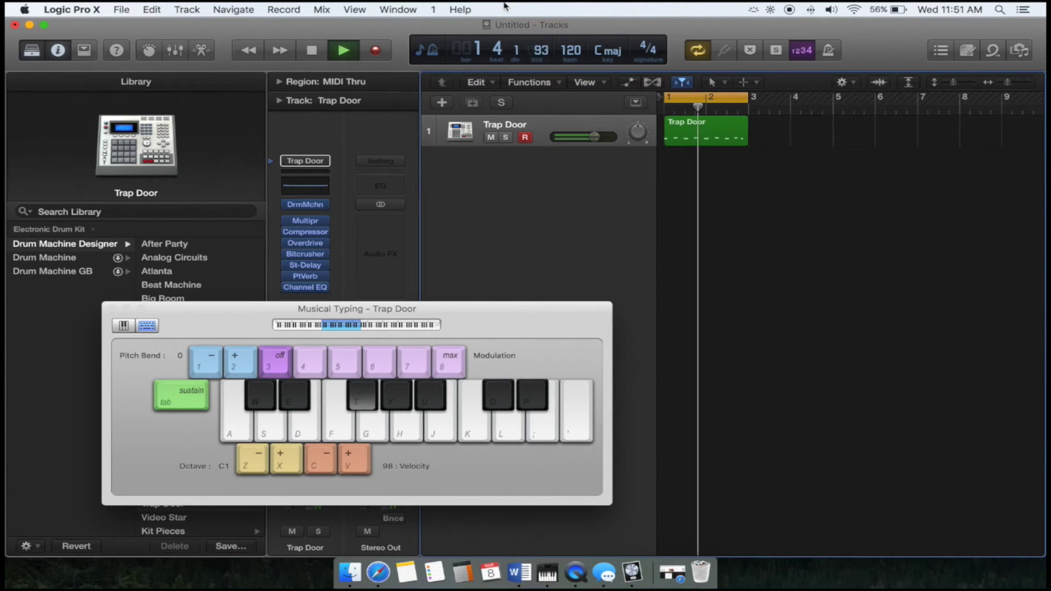
{"action": "key", "text": "t"}
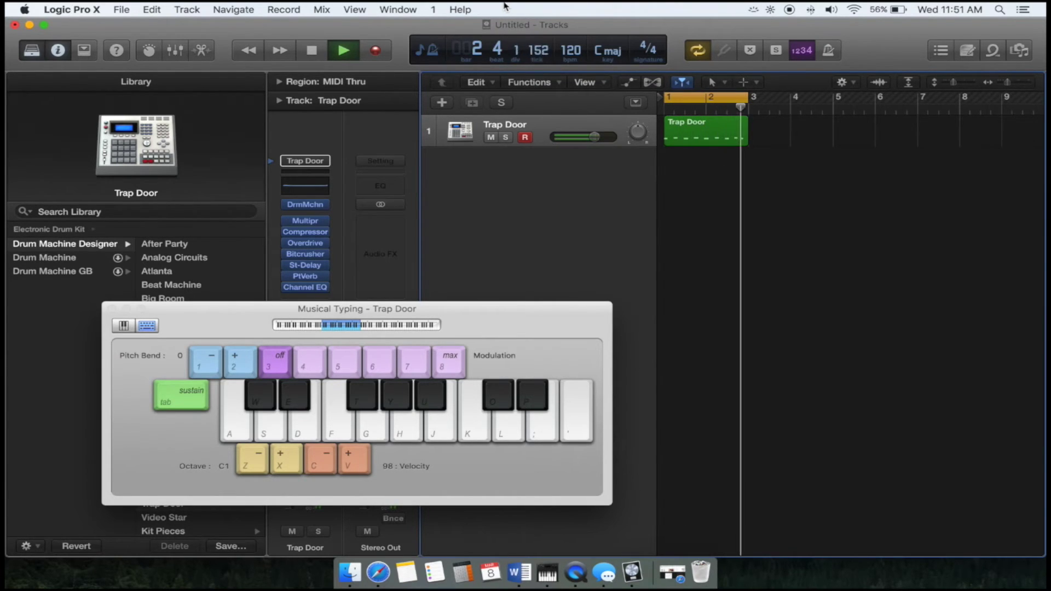
{"action": "key", "text": "a"}
{"action": "key", "text": "space"}
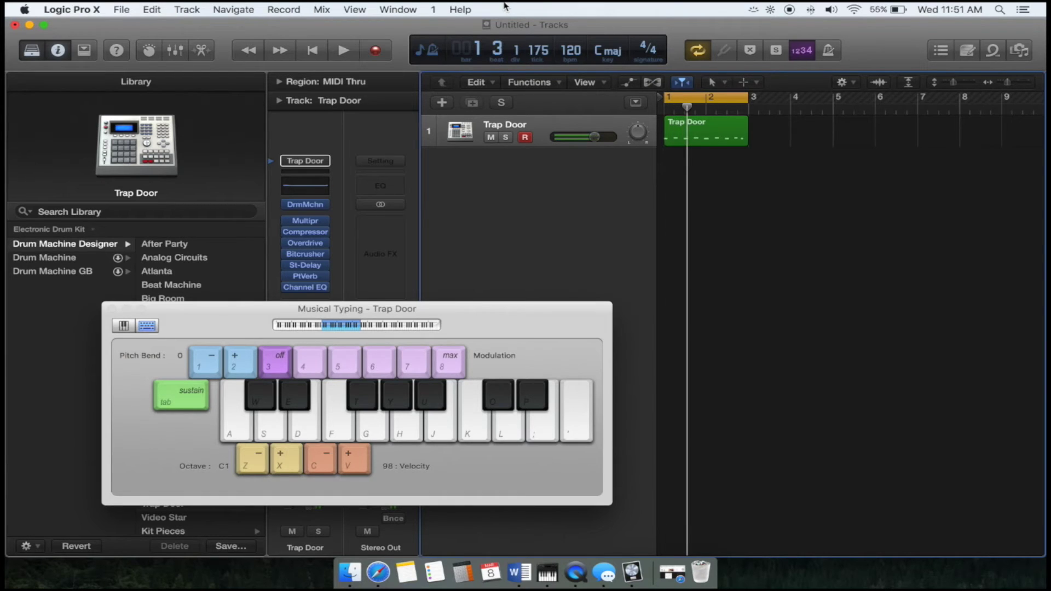
Open the Trap Door region in the Piano Roll and lengthen one drum note
{"action": "double_click", "coordinate": [695, 131]}
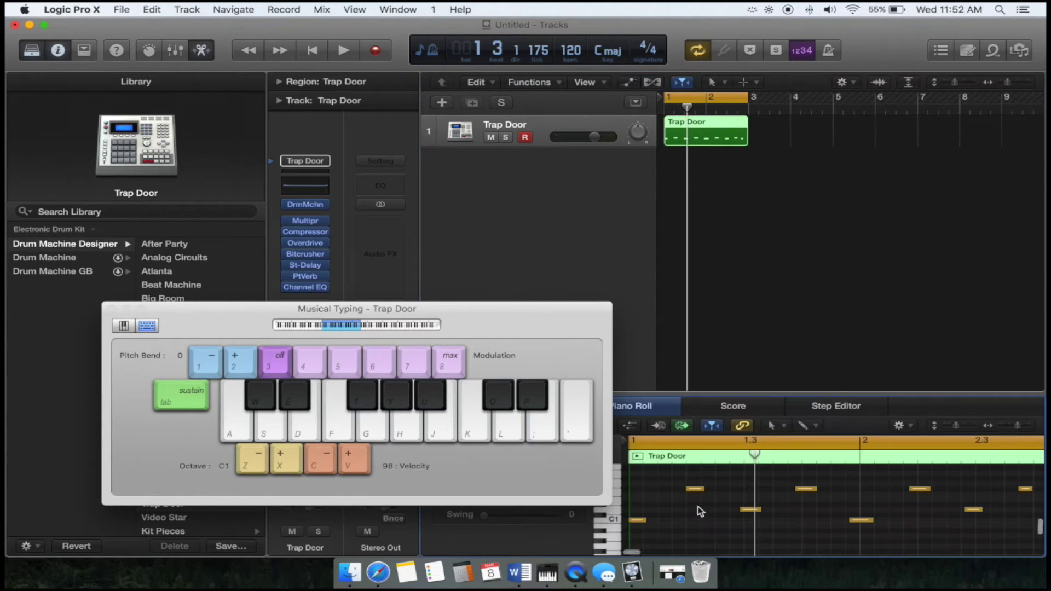
{"action": "left_click_drag", "start_coordinate": [499, 321], "coordinate": [402, 148]}
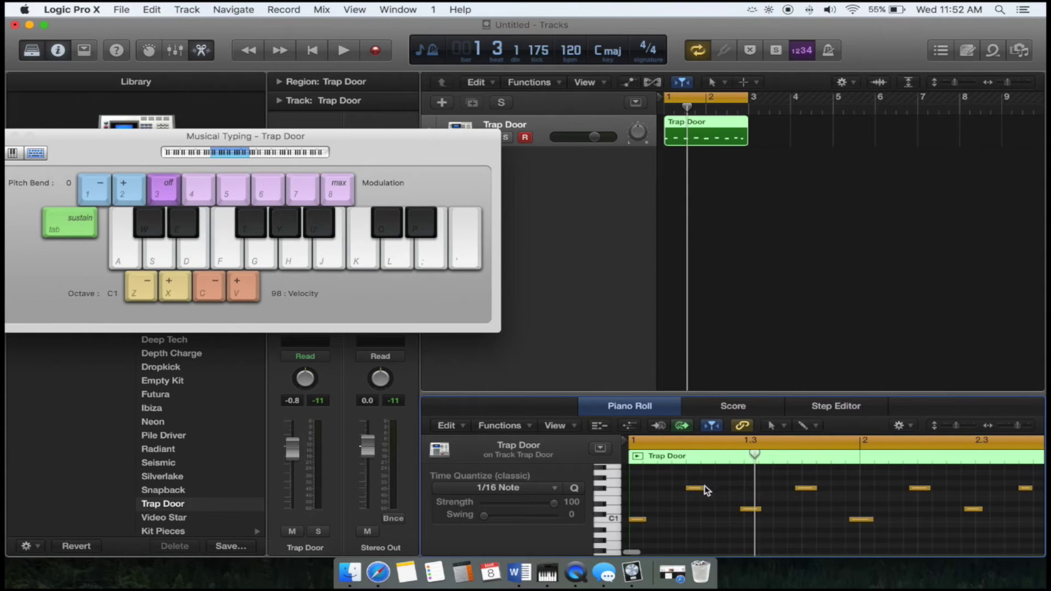
{"action": "mouse_move", "coordinate": [703, 486]}
{"action": "left_mouse_down"}
{"action": "mouse_move", "coordinate": [772, 488]}
{"action": "mouse_move", "coordinate": [710, 496]}
{"action": "left_mouse_up"}
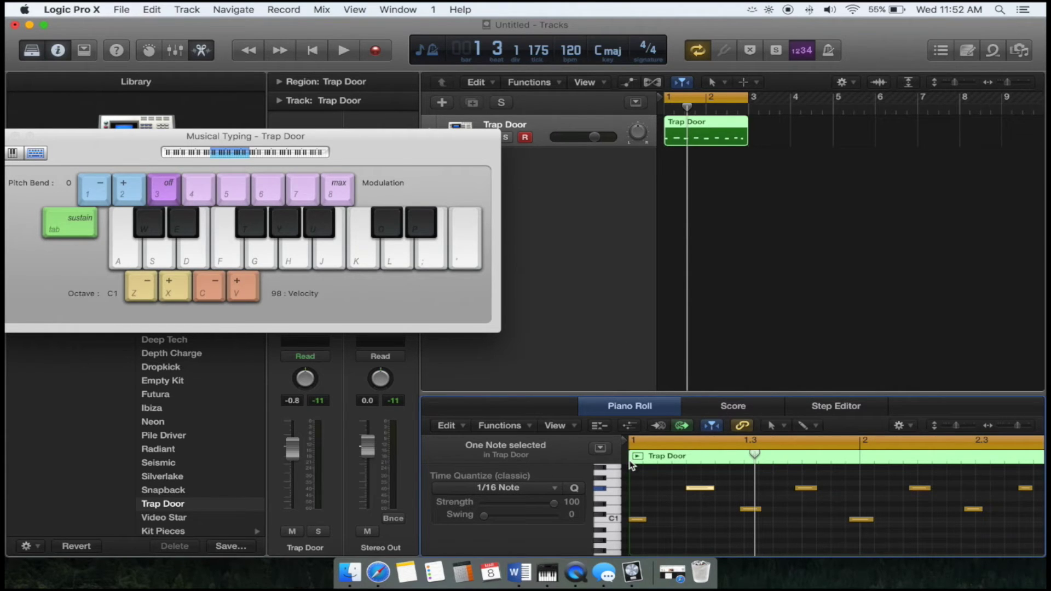
{"action": "key", "text": "space"}
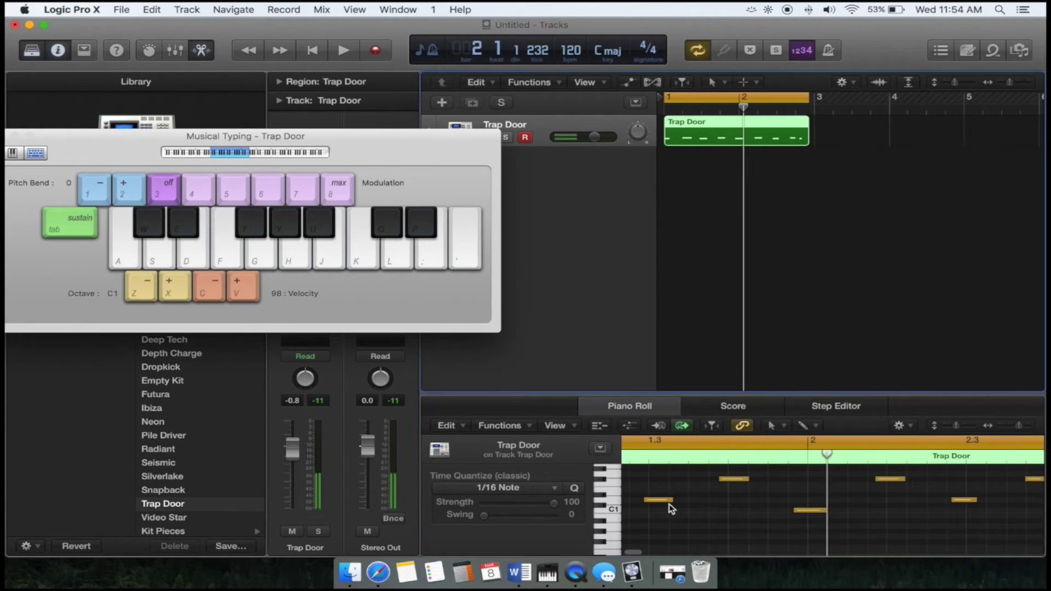
{"action": "scroll", "coordinate": [670, 508], "scroll_direction": "left", "scroll_amount": 3}
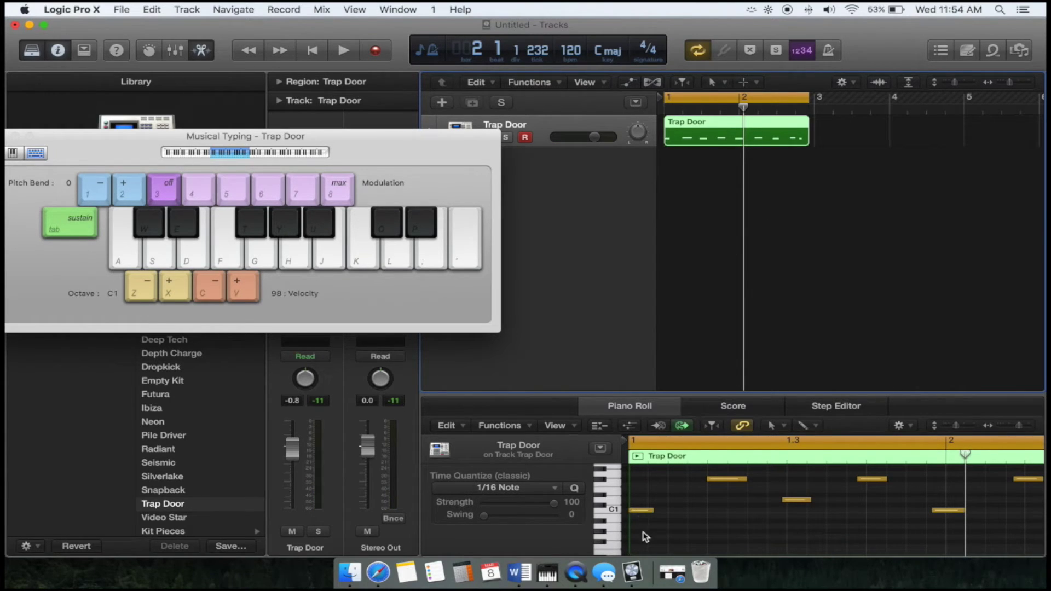
Push the C1 note near beat 1.3 slightly later
{"action": "left_click_drag", "start_coordinate": [643, 533], "coordinate": [895, 464]}
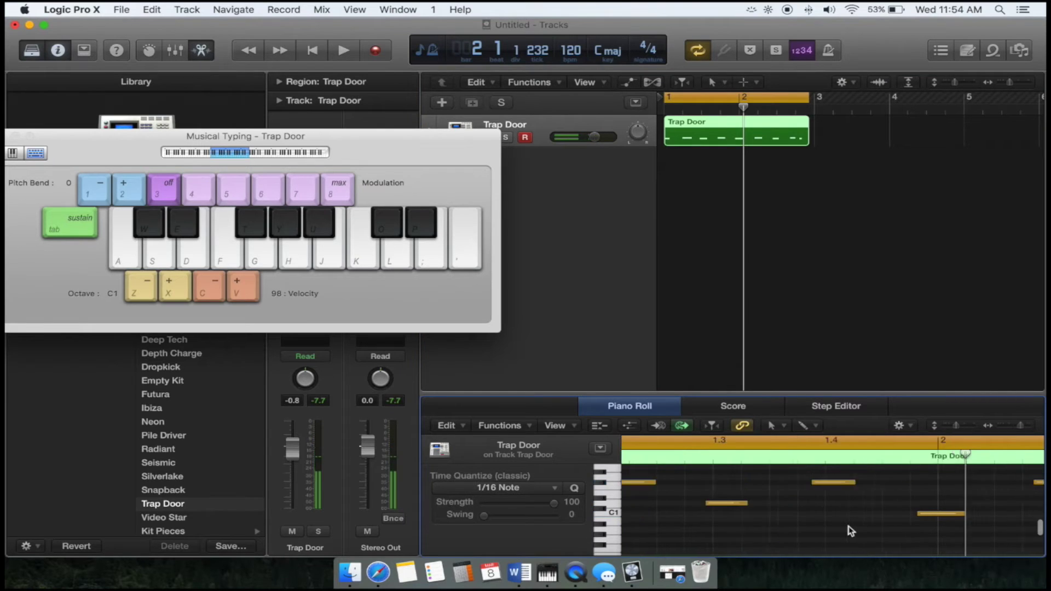
{"action": "key", "text": "super+Right"}
{"action": "left_click", "coordinate": [827, 502]}
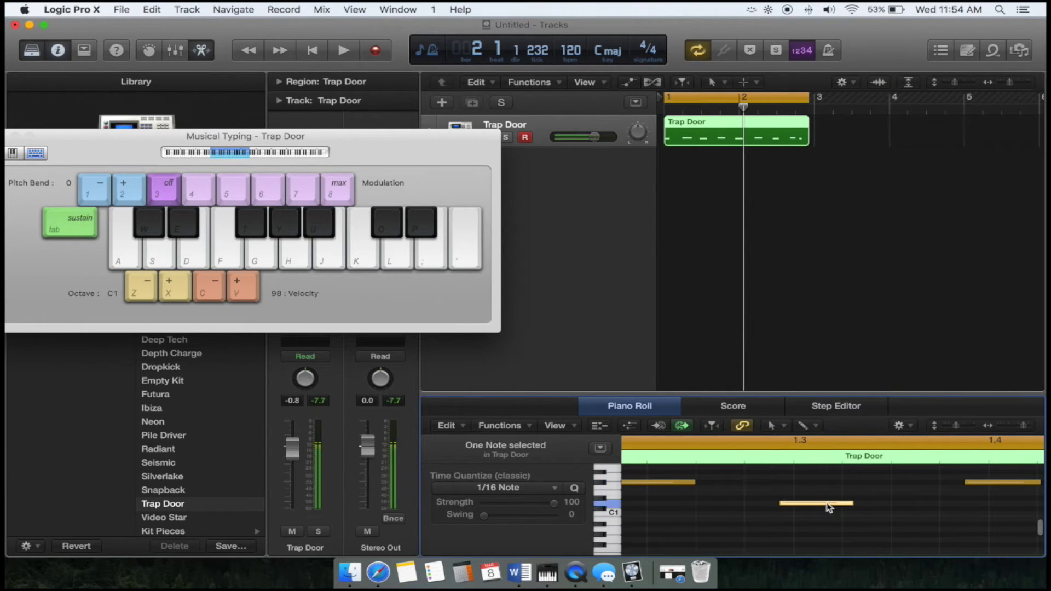
{"action": "left_click_drag", "start_coordinate": [827, 502], "coordinate": [838, 502]}
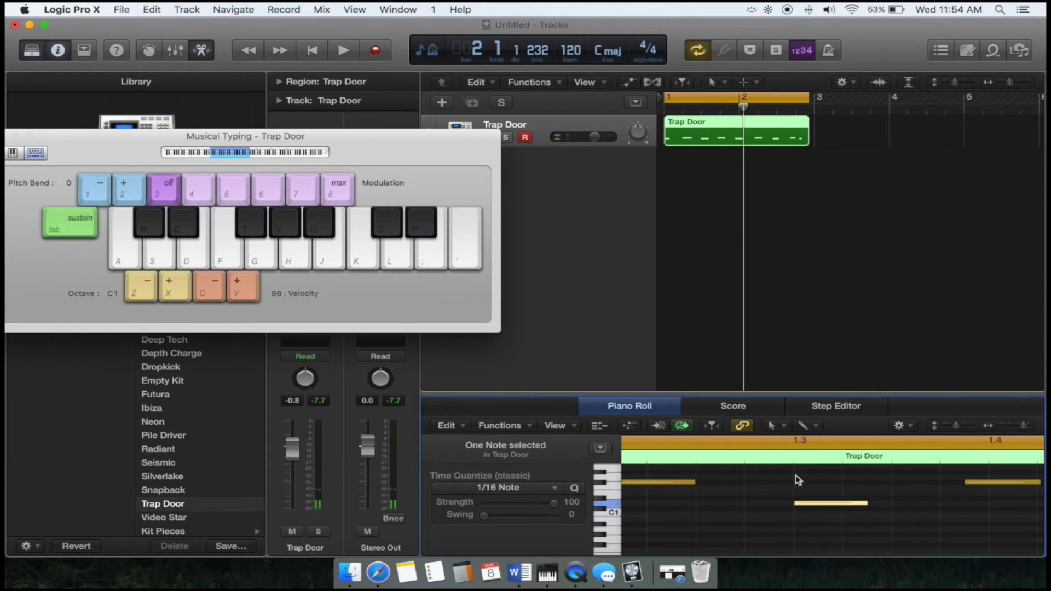
{"action": "key", "text": "super+Left"}
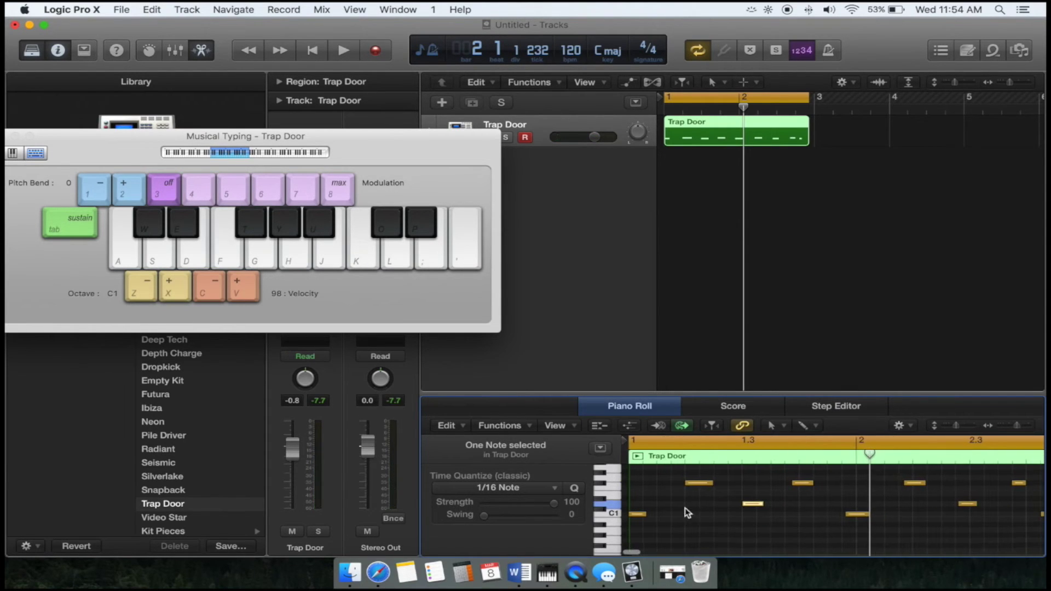
Select the notes near beats 1.2 and 1.3 and place the playhead at beat 1.3
{"action": "left_click", "coordinate": [688, 483]}
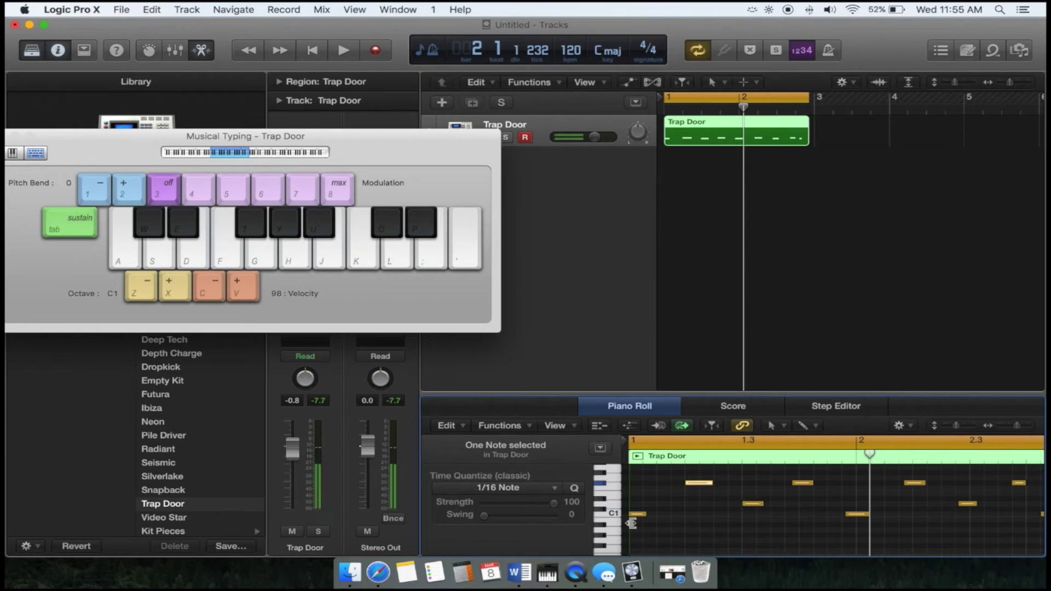
{"action": "left_click", "coordinate": [753, 504]}
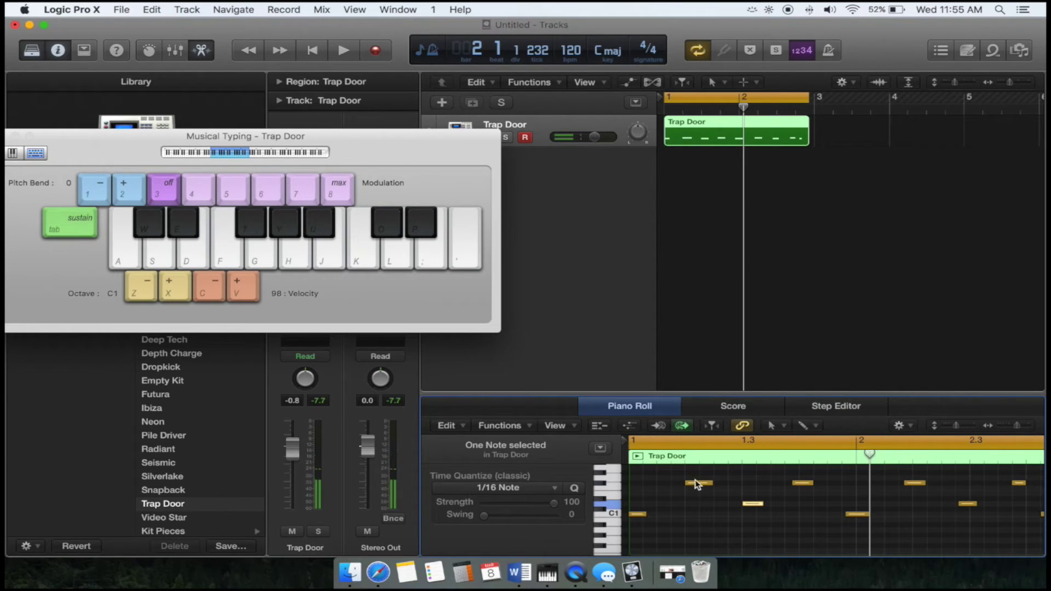
{"action": "left_click", "coordinate": [752, 504]}
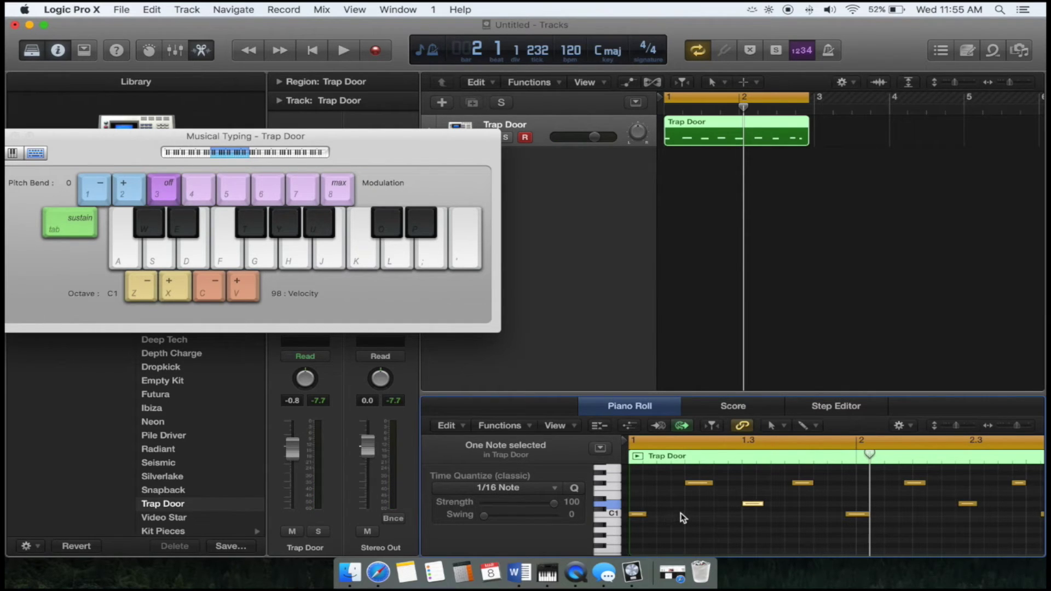
{"action": "scroll", "coordinate": [729, 521], "scroll_direction": "right", "scroll_amount": 2}
{"action": "scroll", "coordinate": [745, 517], "scroll_direction": "right", "scroll_amount": 3}
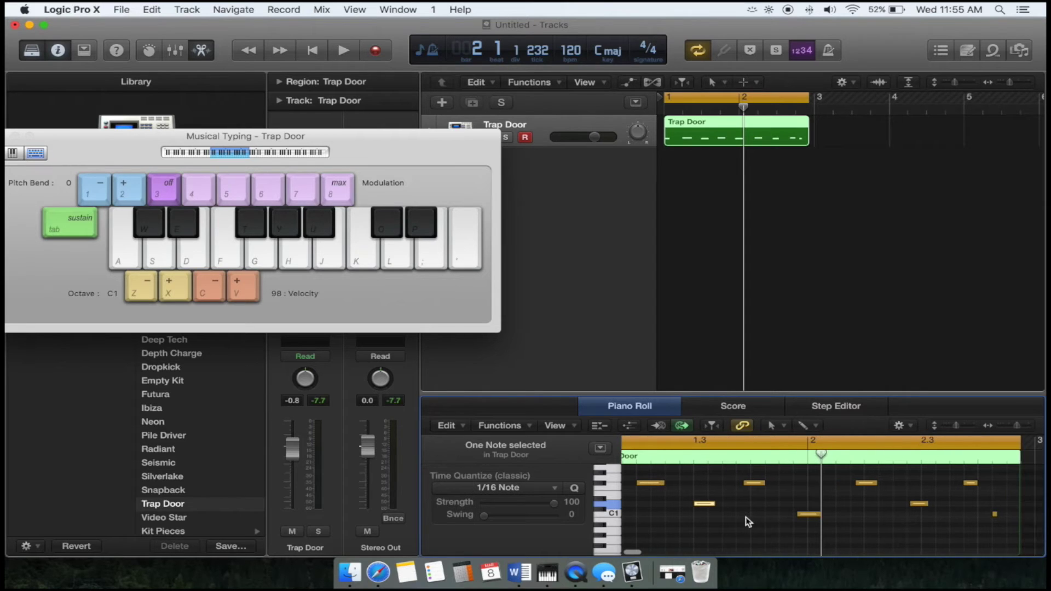
{"action": "left_click", "coordinate": [676, 444]}
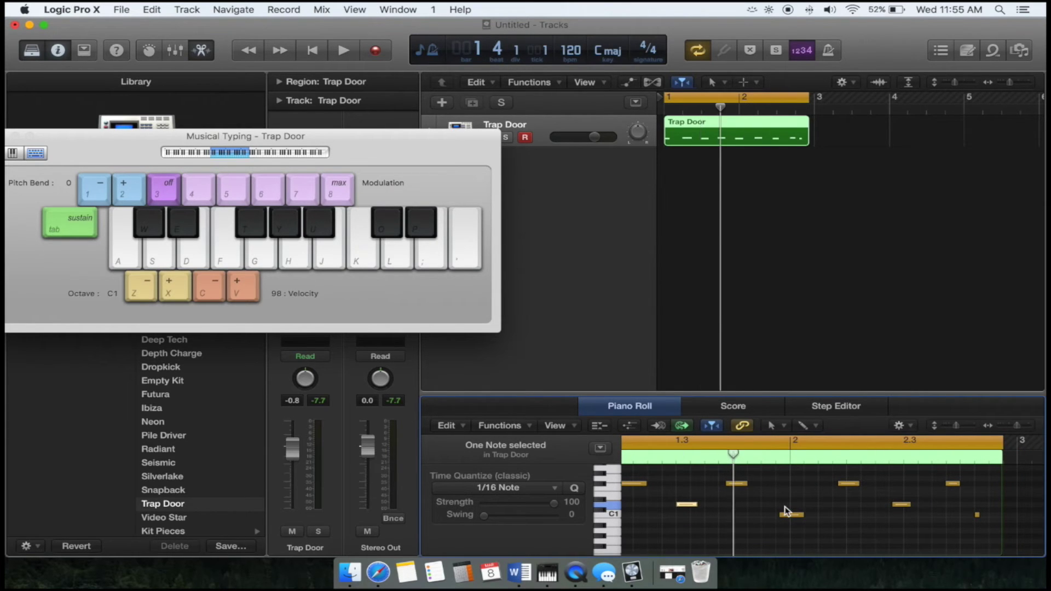
Adjust the timing of the long C1 note near beat 1.4 while looping playback
{"action": "left_click_drag", "start_coordinate": [690, 497], "coordinate": [751, 515]}
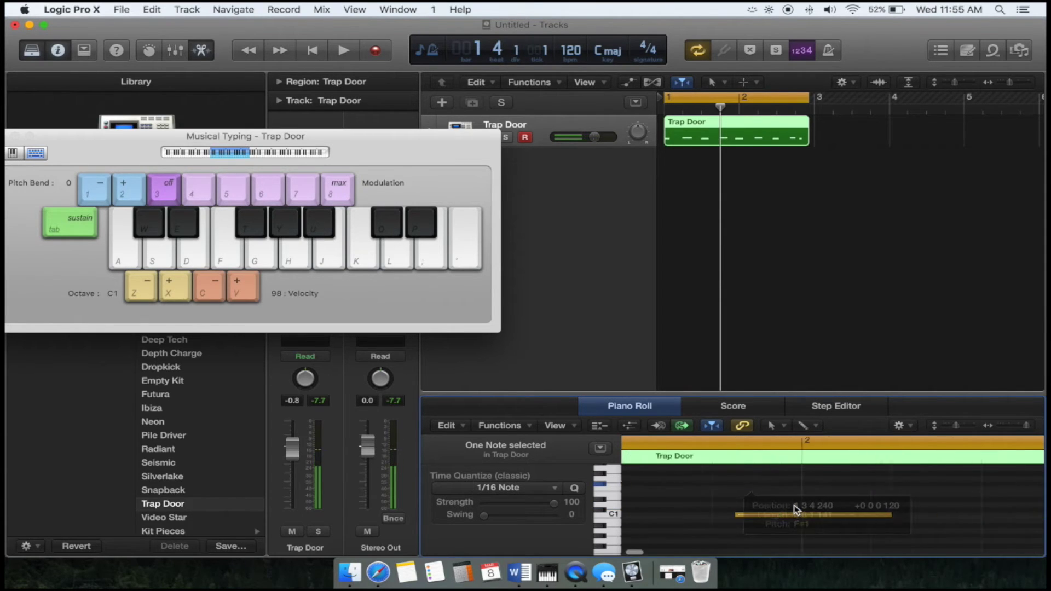
{"action": "left_click", "coordinate": [787, 446]}
{"action": "key", "text": "space"}
{"action": "left_click_drag", "start_coordinate": [777, 514], "coordinate": [657, 514]}
{"action": "left_click", "coordinate": [718, 214]}
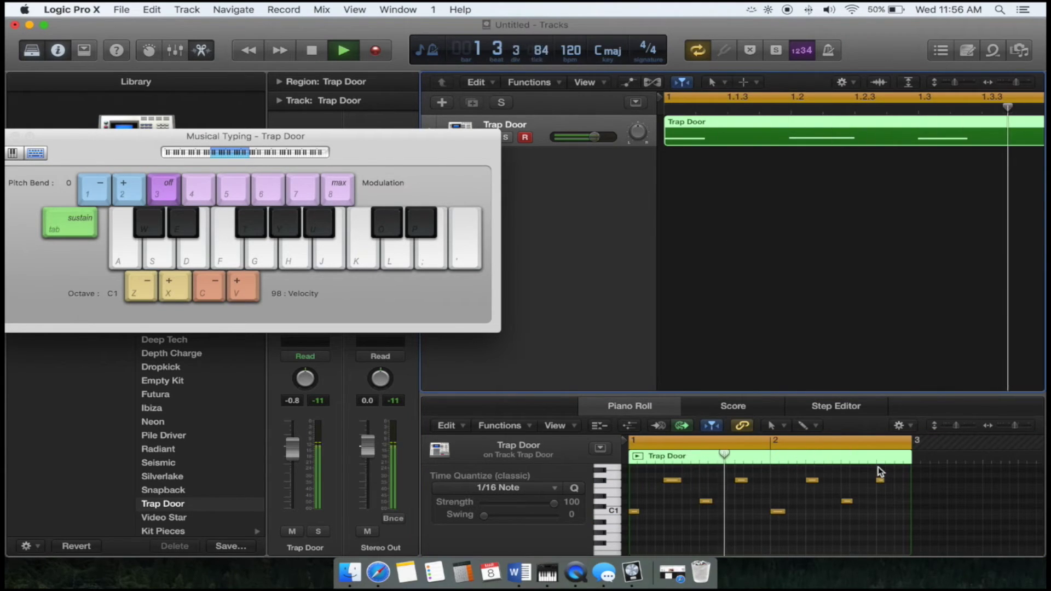
{"action": "scroll", "coordinate": [878, 466], "scroll_direction": "up", "scroll_amount": 2}
{"action": "scroll", "coordinate": [877, 516], "scroll_direction": "right", "scroll_amount": 3}
{"action": "scroll", "coordinate": [878, 517], "scroll_direction": "down", "scroll_amount": 1}
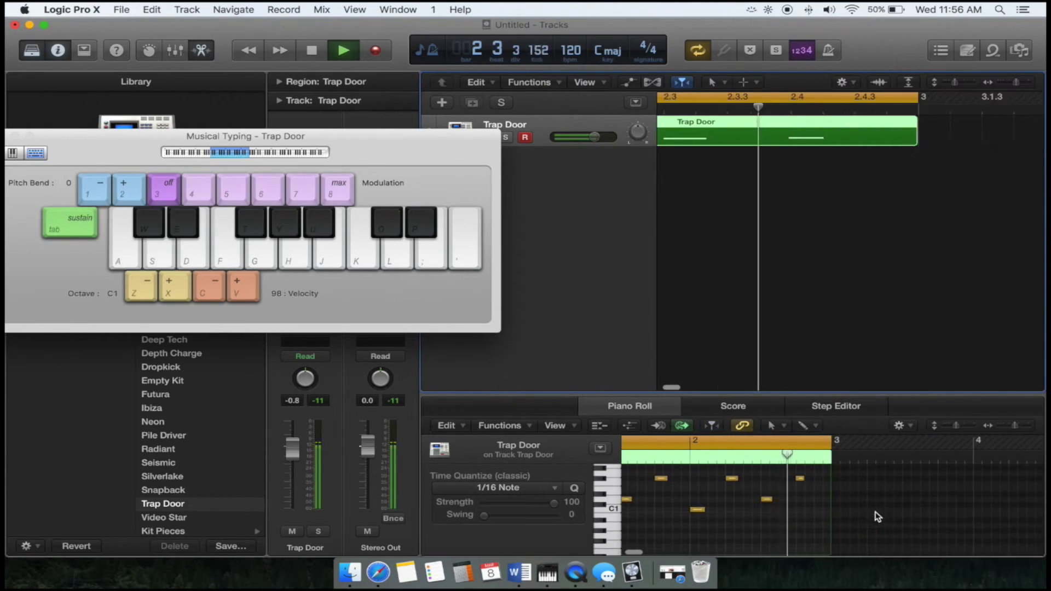
{"action": "key", "text": "space"}
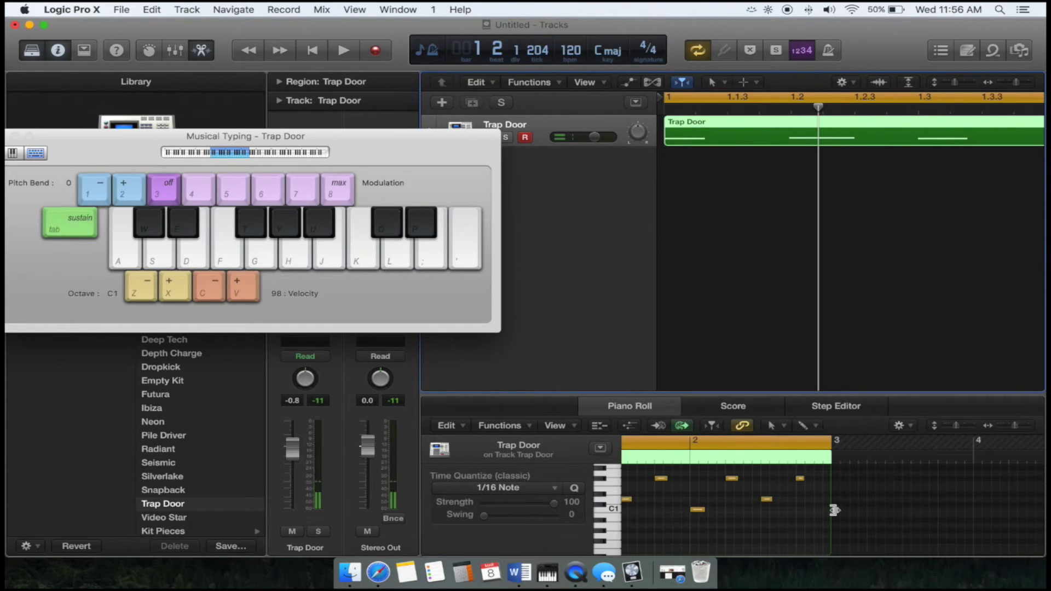
Select the C1 drum note at bar 2 in the Trap Door pattern
{"action": "scroll", "coordinate": [835, 514], "scroll_direction": "up", "scroll_amount": 3}
{"action": "scroll", "coordinate": [836, 514], "scroll_direction": "right", "scroll_amount": 2}
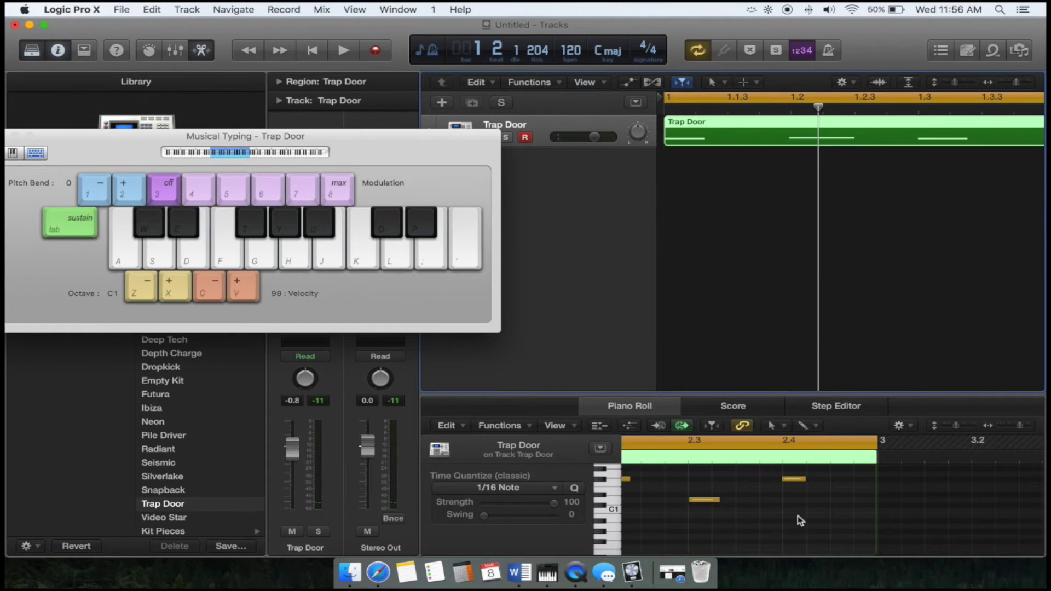
{"action": "left_click", "coordinate": [700, 501]}
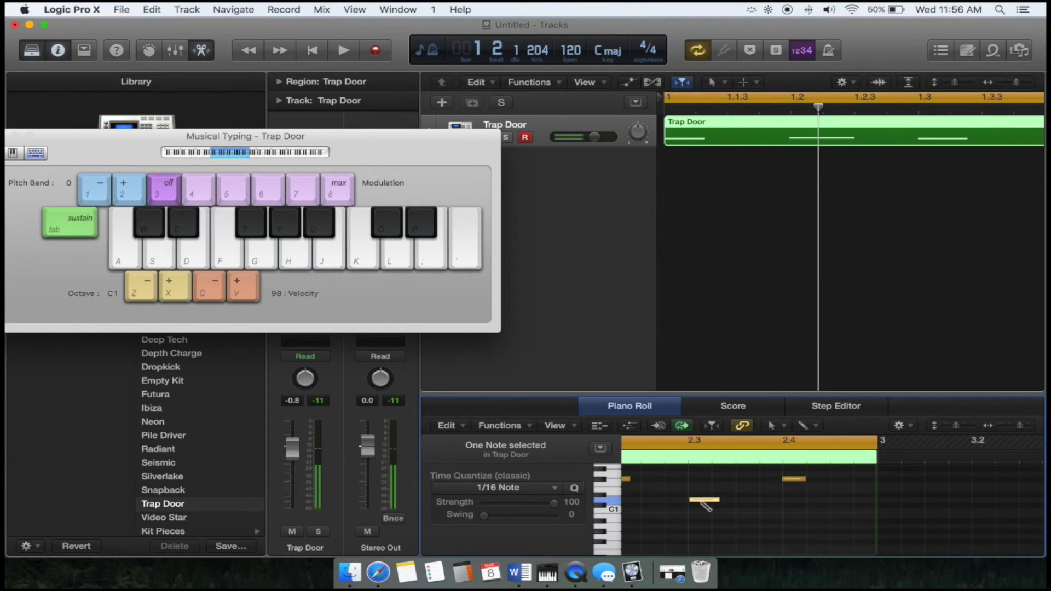
{"action": "right_click", "coordinate": [700, 500]}
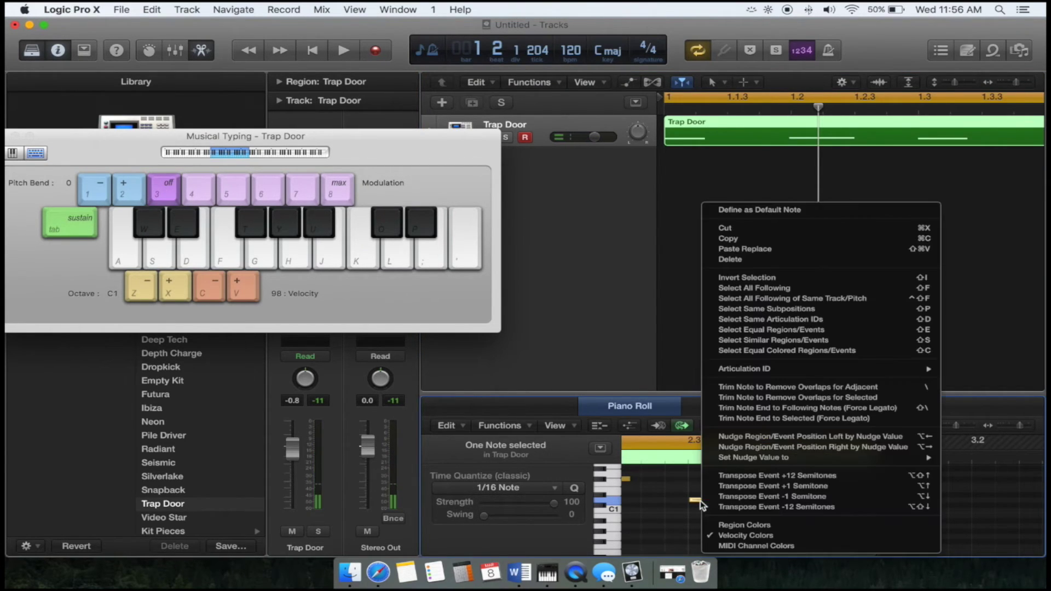
{"action": "left_click", "coordinate": [717, 231]}
{"action": "scroll", "coordinate": [736, 533], "scroll_direction": "right", "scroll_amount": 1}
{"action": "scroll", "coordinate": [735, 534], "scroll_direction": "left", "scroll_amount": 15}
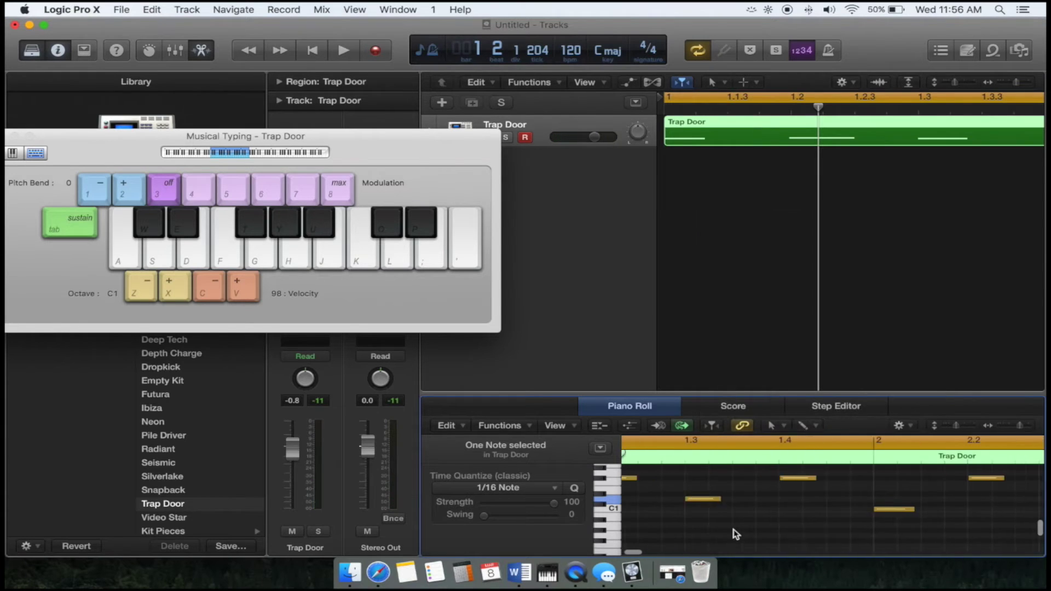
{"action": "left_click", "coordinate": [962, 517]}
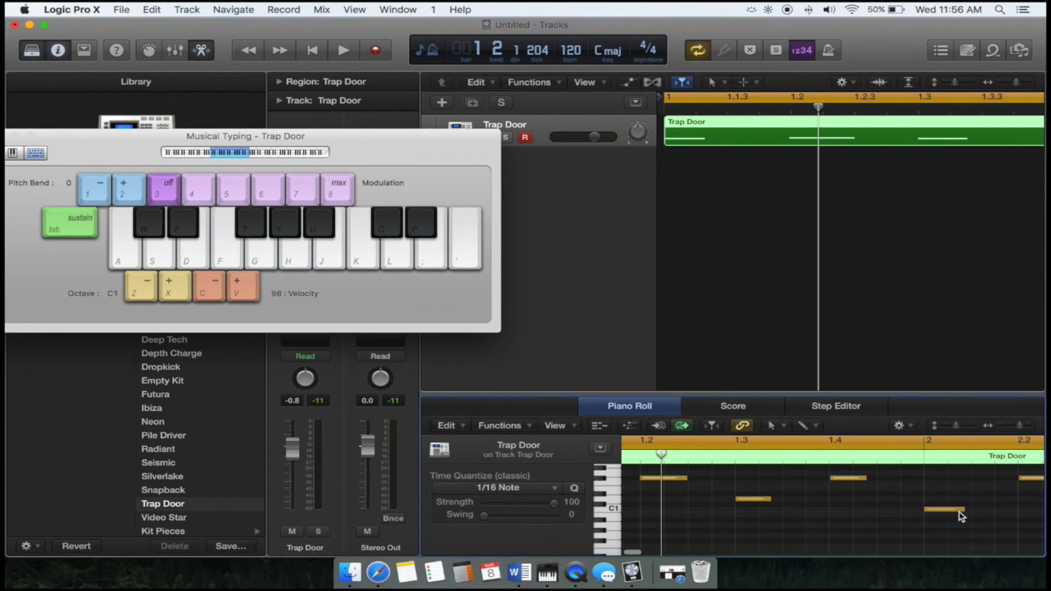
{"action": "left_click", "coordinate": [948, 510]}
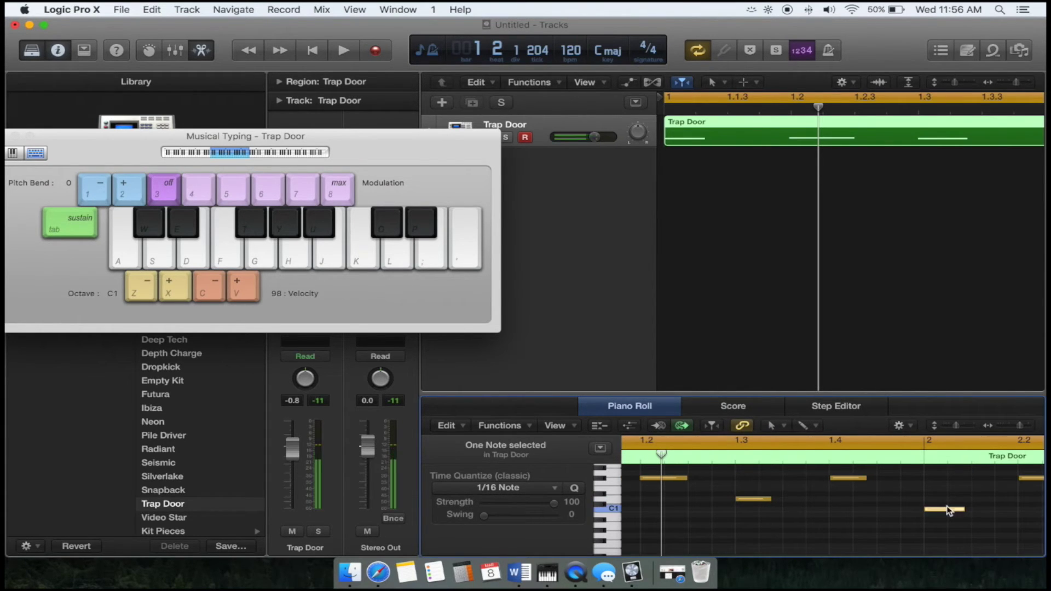
Paste a copy of the C1 note at beat 2.4.3 and play the loop
{"action": "scroll", "coordinate": [949, 511], "scroll_direction": "right", "scroll_amount": 3}
{"action": "scroll", "coordinate": [950, 511], "scroll_direction": "right", "scroll_amount": 12}
{"action": "left_click", "coordinate": [804, 446]}
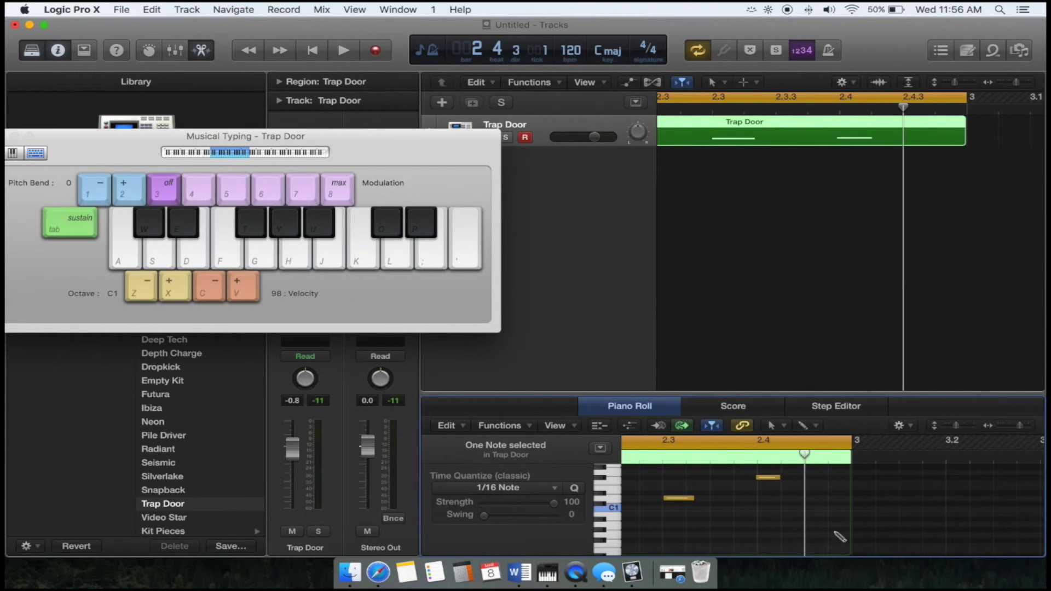
{"action": "key", "text": "r"}
{"action": "key", "text": "a"}
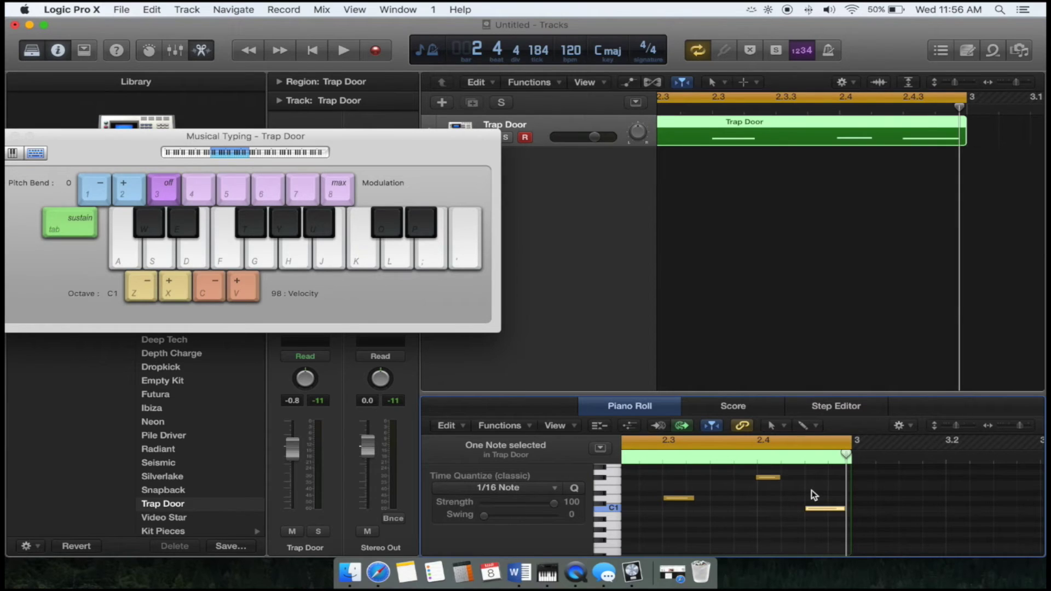
{"action": "key", "text": "space"}
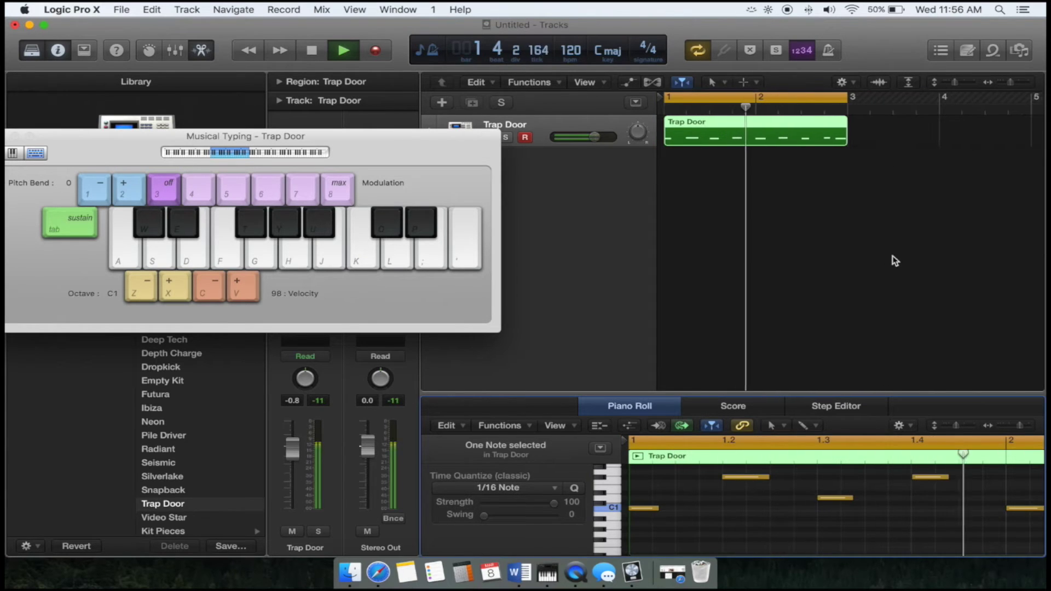
Play drum hits live, raise the tempo to 140 bpm, and move Musical Typing lower
{"action": "key", "text": "a"}
{"action": "key", "text": "a"}
{"action": "key", "text": "t"}
{"action": "key", "text": "s"}
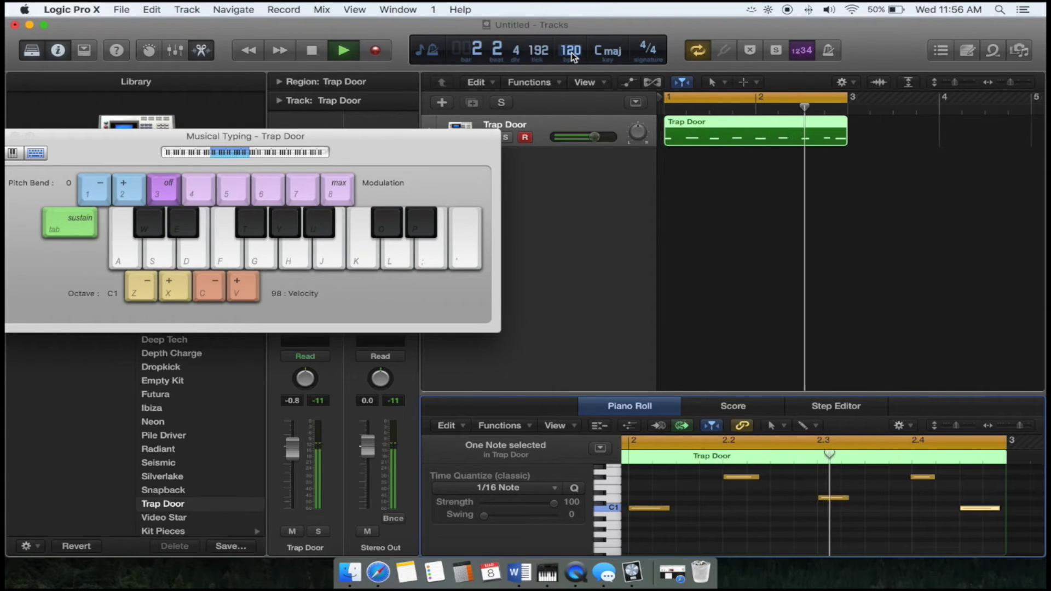
{"action": "left_click_drag", "start_coordinate": [571, 52], "coordinate": [571, 48]}
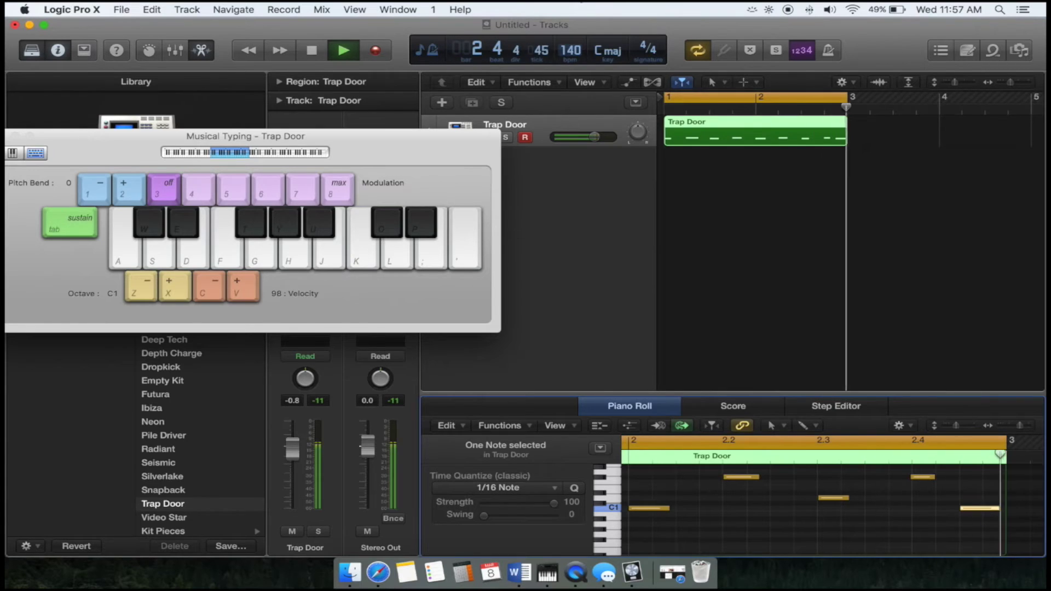
{"action": "left_click_drag", "start_coordinate": [245, 136], "coordinate": [318, 324]}
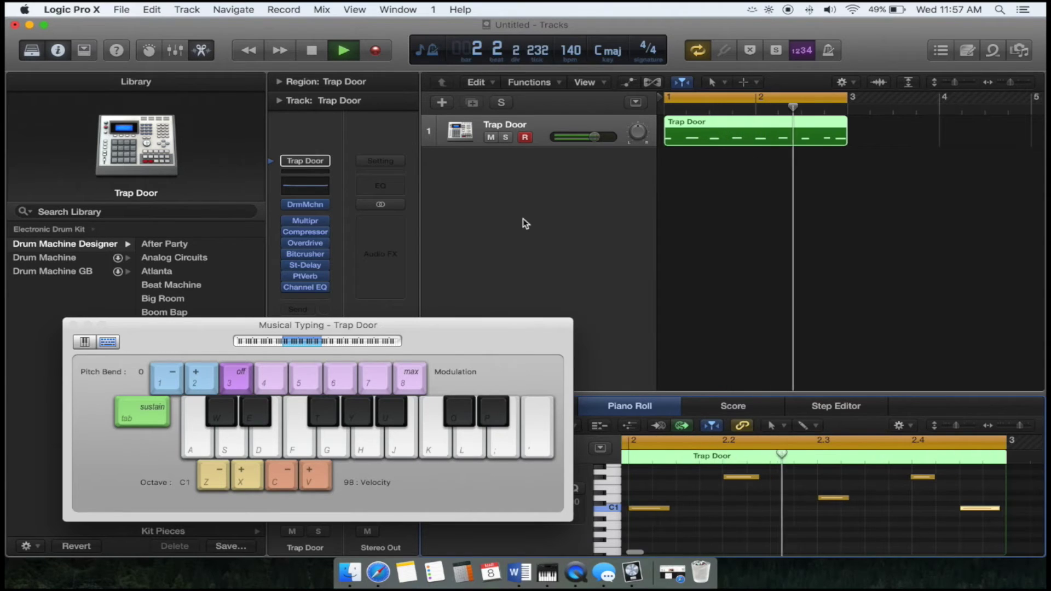
Open the Trap Door Drum Machine Designer, audition the kit, and select the Kick 1 pad
{"action": "key", "text": "space"}
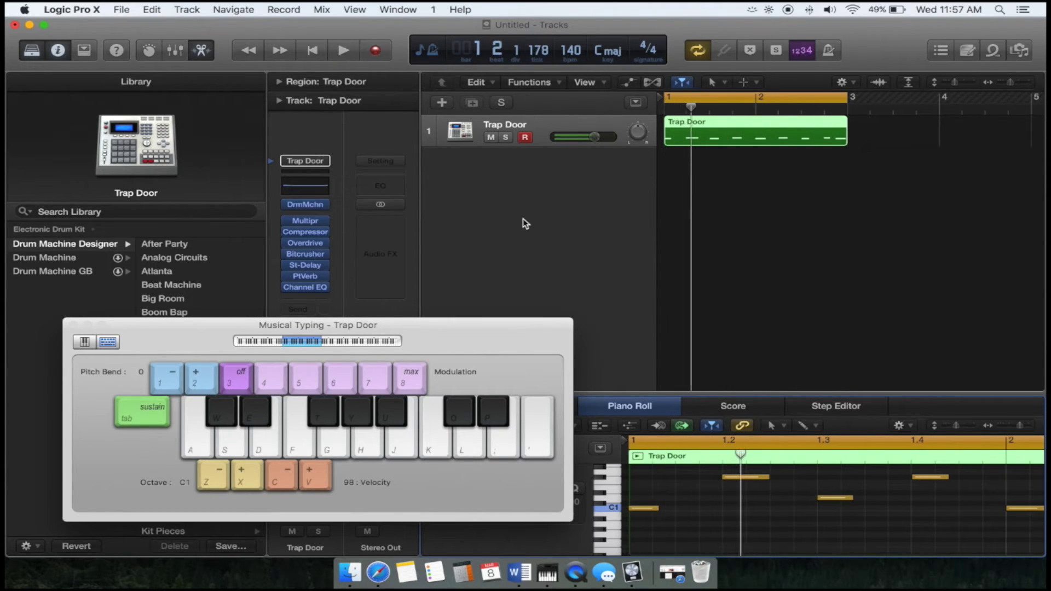
{"action": "left_click", "coordinate": [455, 133]}
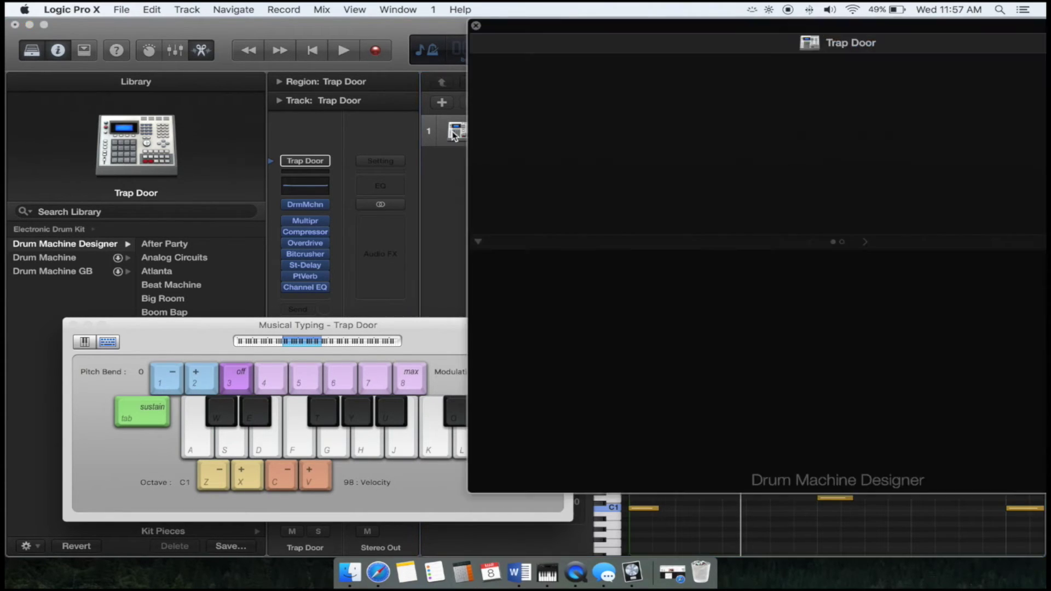
{"action": "key", "text": "space"}
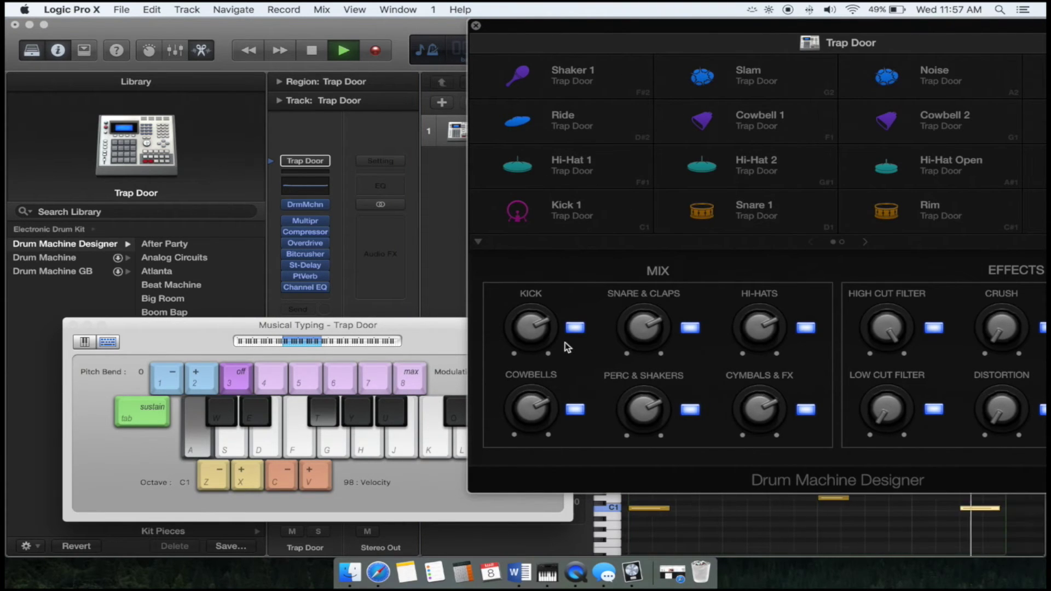
{"action": "key", "text": "space"}
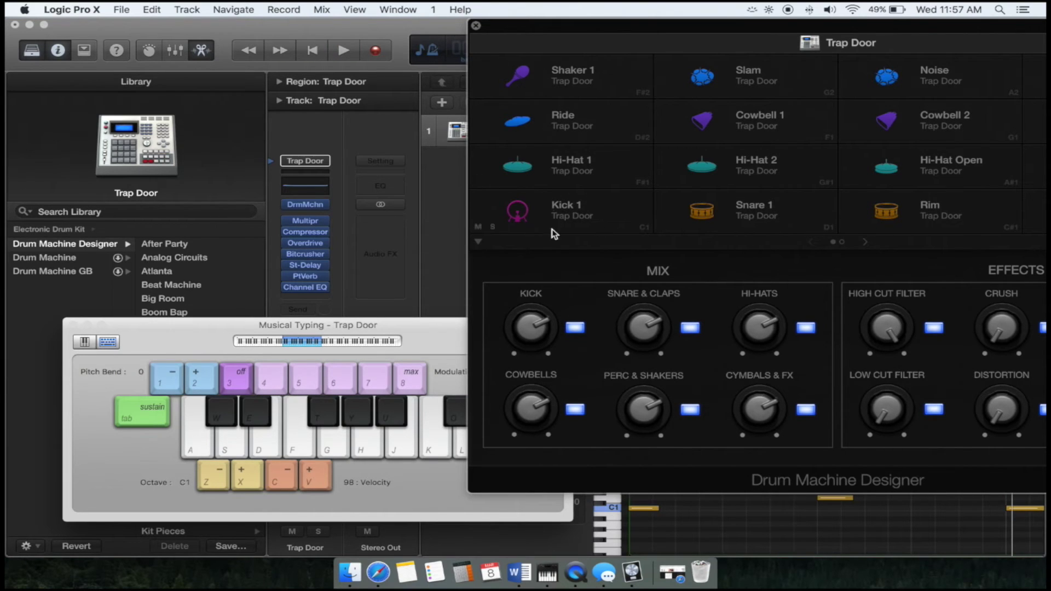
{"action": "left_click", "coordinate": [581, 205]}
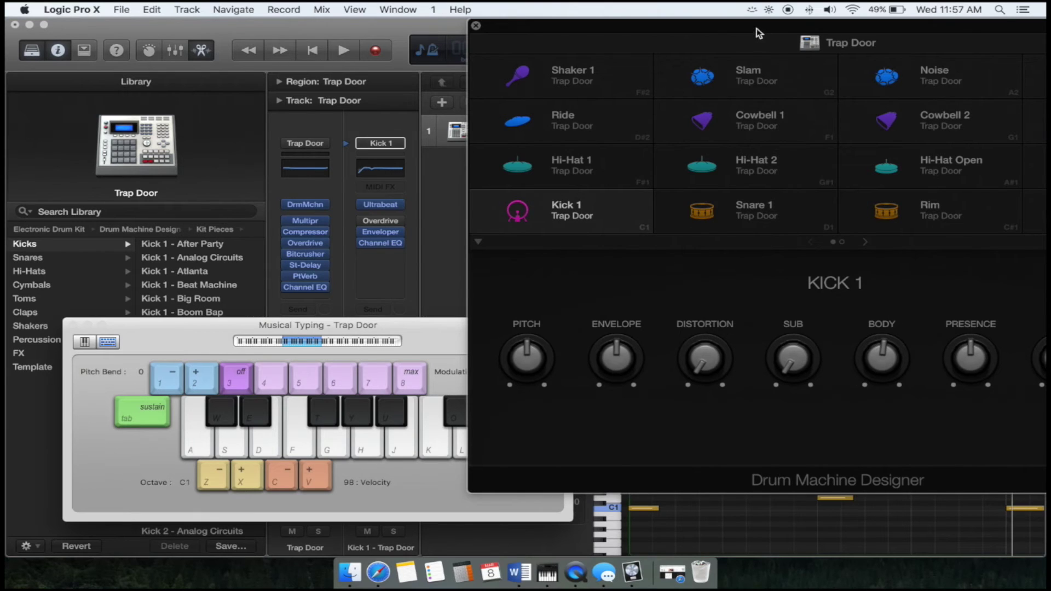
{"action": "left_click_drag", "start_coordinate": [758, 33], "coordinate": [560, 7]}
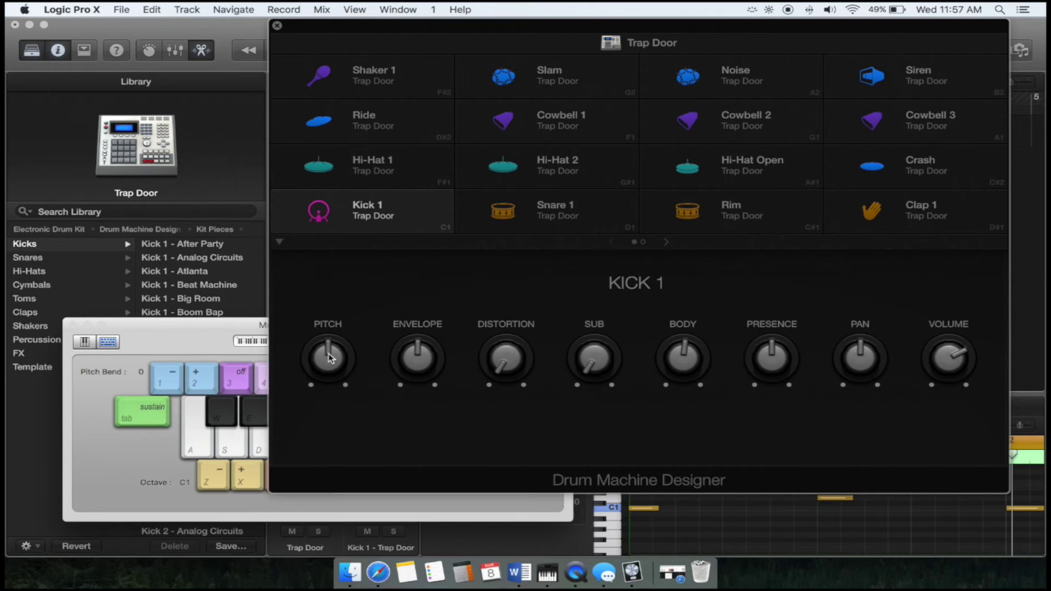
Lower Kick 1's pitch, envelope -24%, distortion 15%, body +24 dB, volume +1.6 dB
{"action": "left_click_drag", "start_coordinate": [329, 359], "coordinate": [329, 375]}
{"action": "left_click_drag", "start_coordinate": [414, 356], "coordinate": [400, 377]}
{"action": "left_click_drag", "start_coordinate": [506, 363], "coordinate": [643, 241]}
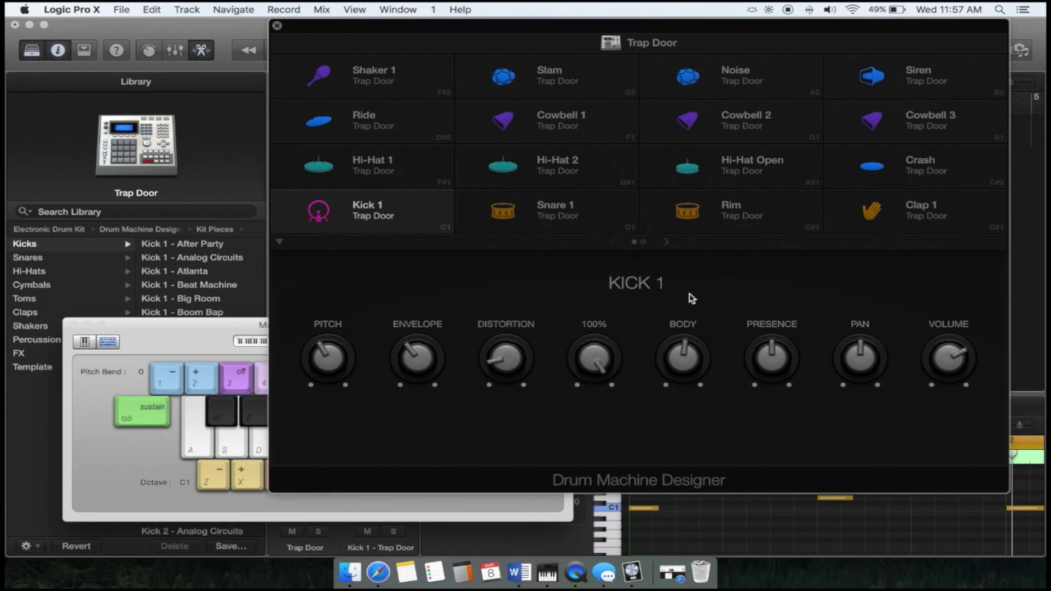
{"action": "left_click_drag", "start_coordinate": [683, 359], "coordinate": [753, 127]}
{"action": "left_click_drag", "start_coordinate": [943, 356], "coordinate": [949, 344]}
Listen to the loop, then reopen the designer and set Kick 1 volume to -3.9 dB
{"action": "left_click", "coordinate": [276, 27]}
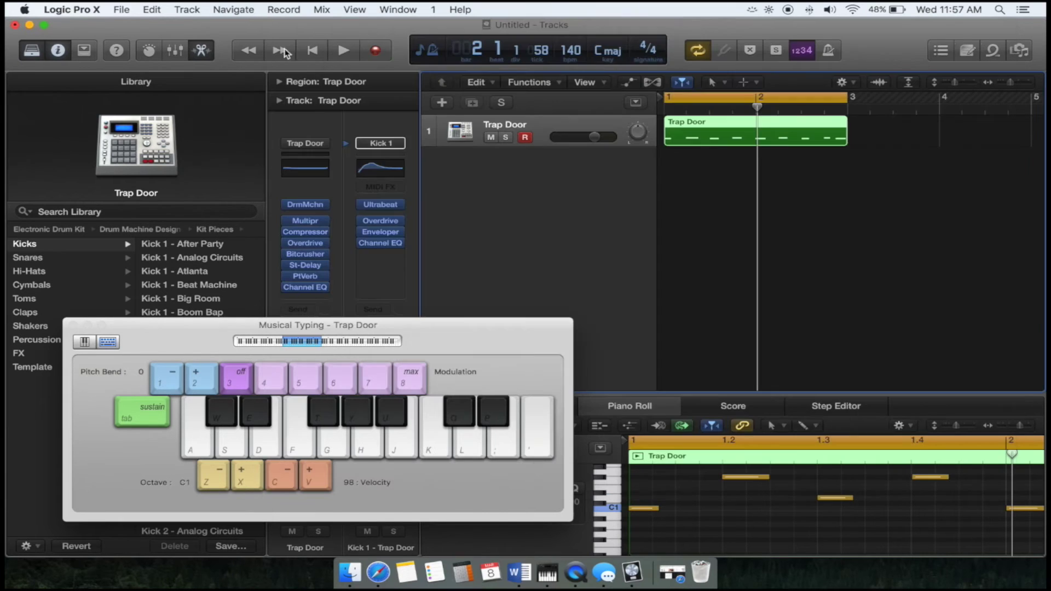
{"action": "key", "text": "space"}
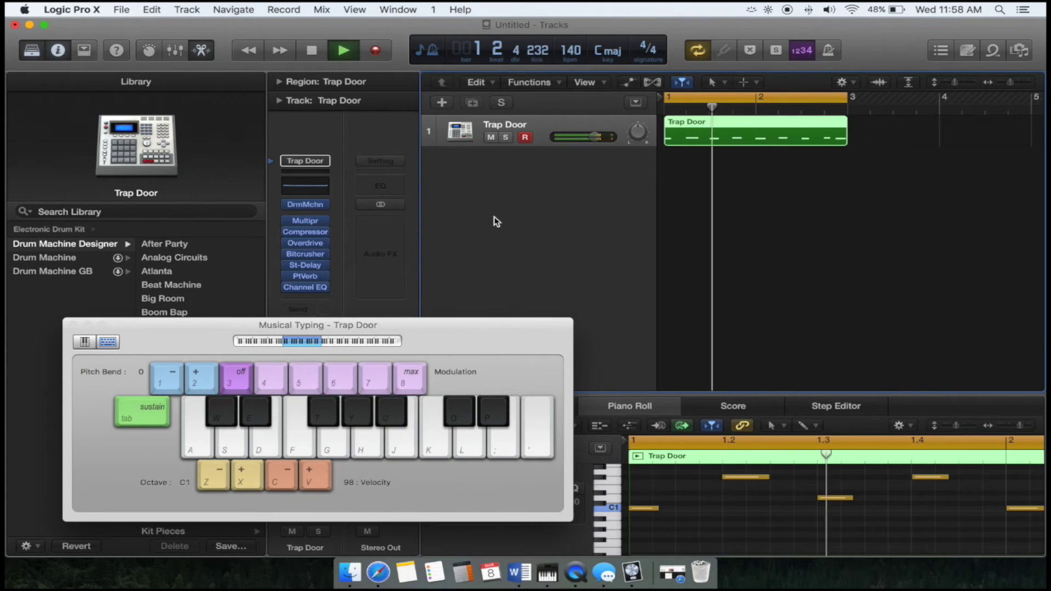
{"action": "key", "text": "space"}
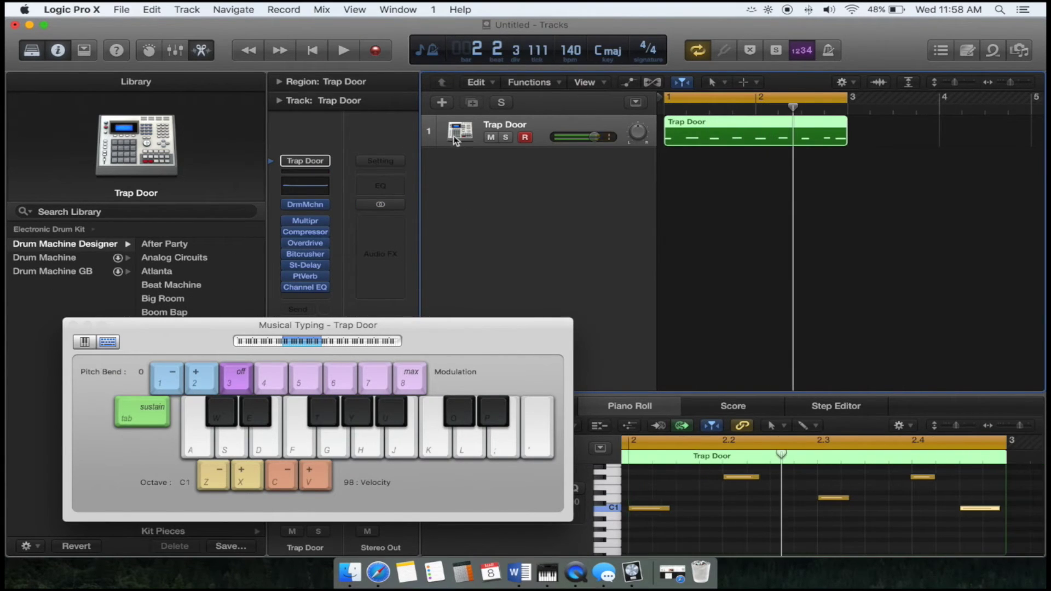
{"action": "left_click", "coordinate": [459, 138]}
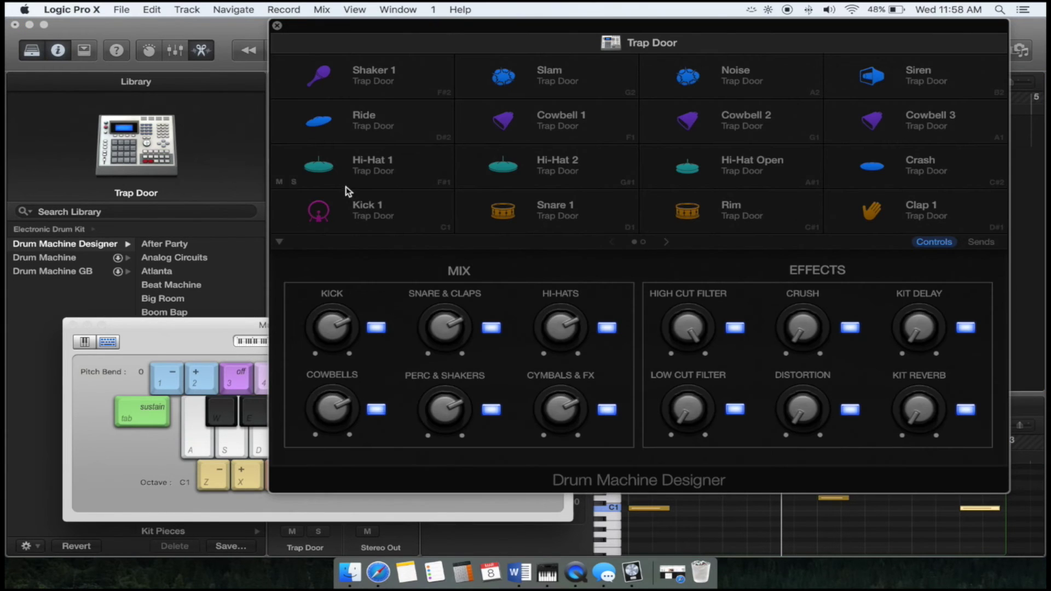
{"action": "left_click", "coordinate": [357, 217]}
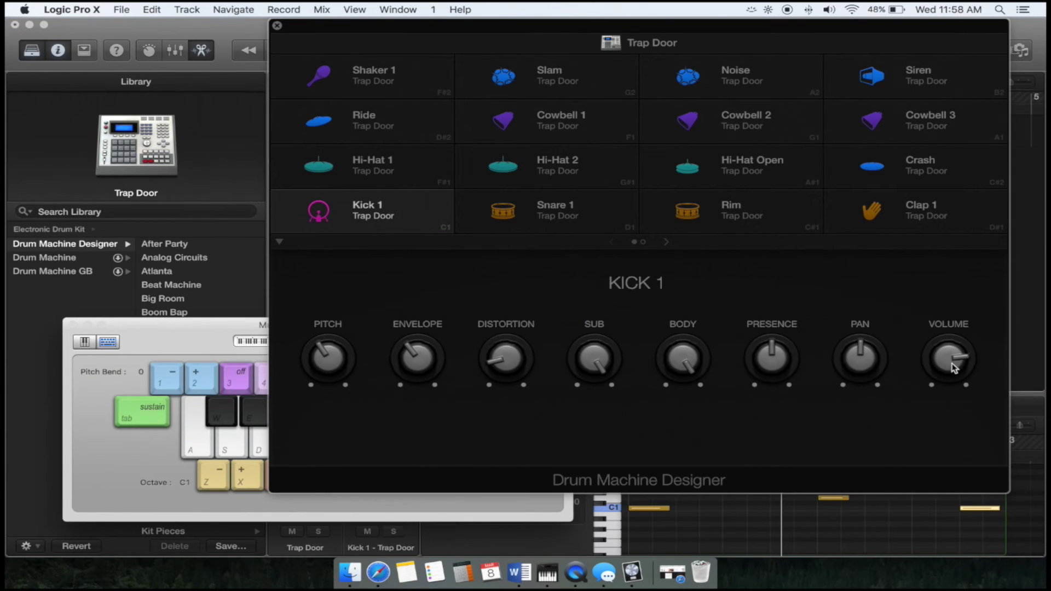
{"action": "left_click_drag", "start_coordinate": [954, 369], "coordinate": [955, 406]}
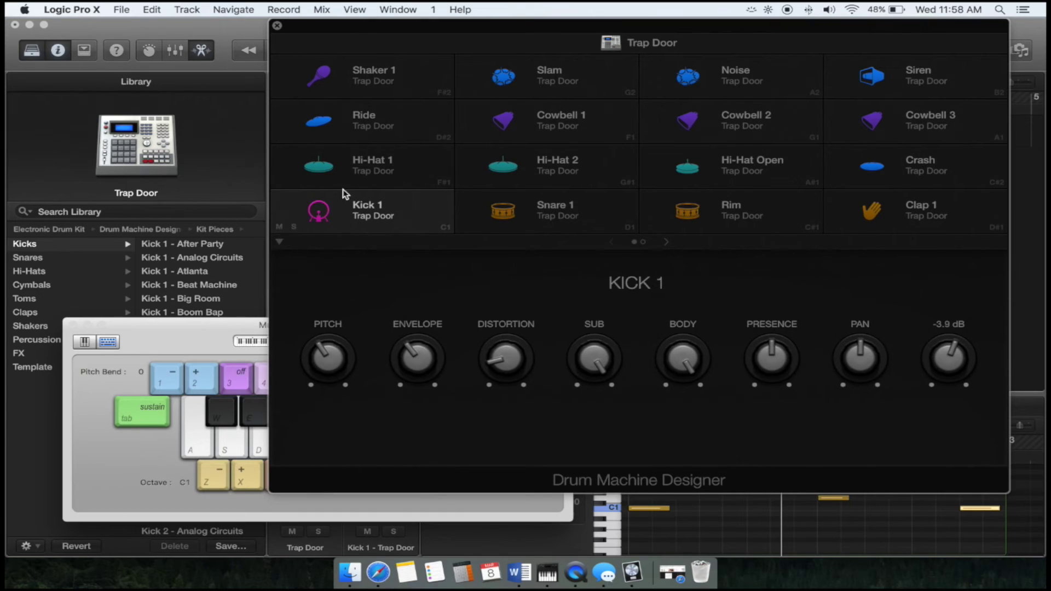
Tune Hi-Hat 1 to F 2, Snare 1 to G 2 with shorter length, and close the designer
{"action": "left_click", "coordinate": [346, 173]}
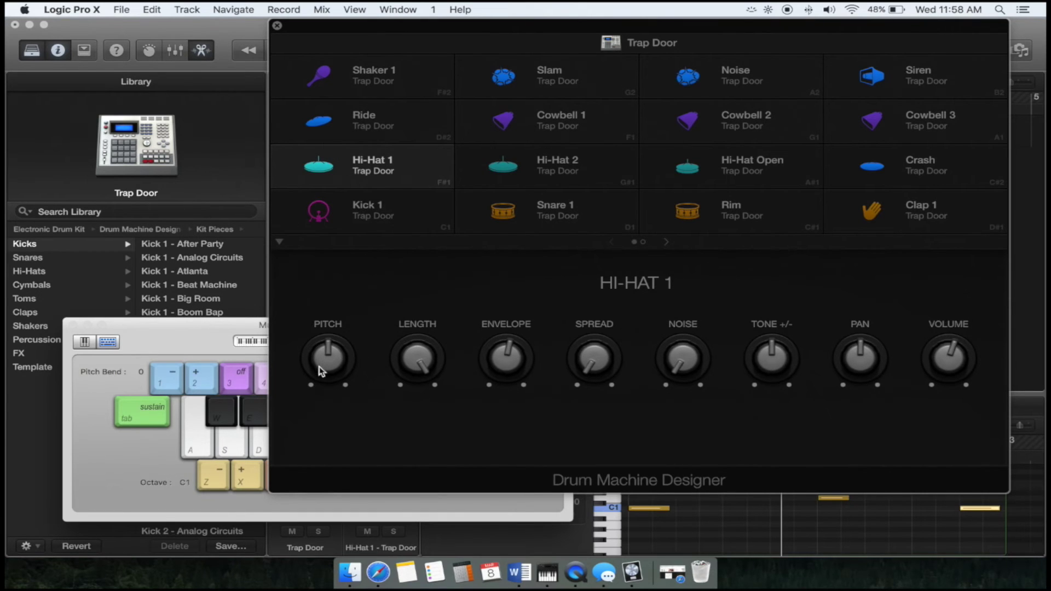
{"action": "left_click_drag", "start_coordinate": [323, 361], "coordinate": [321, 392]}
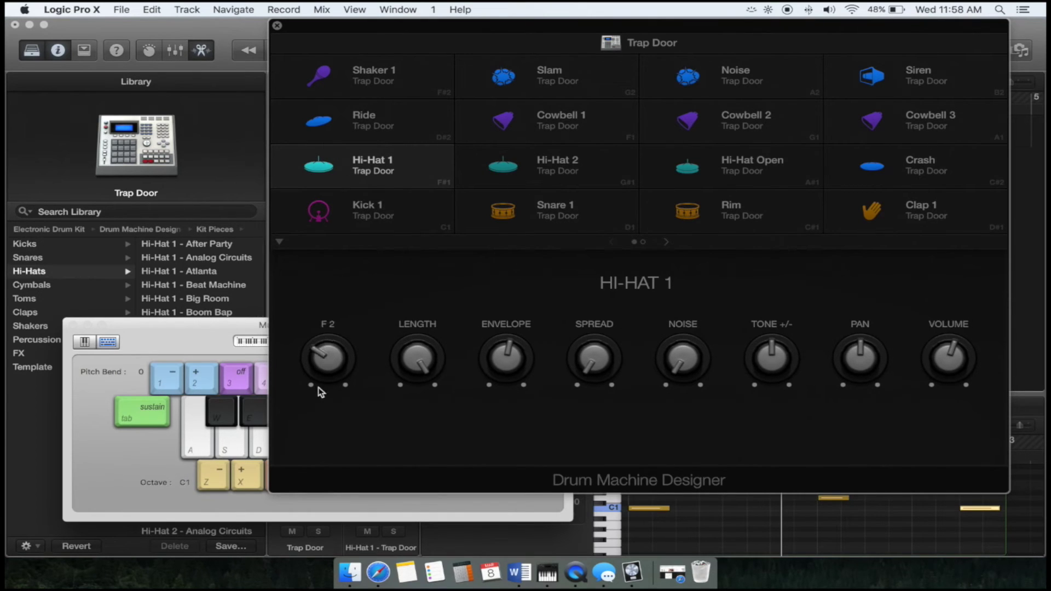
{"action": "left_click", "coordinate": [547, 226]}
{"action": "left_click_drag", "start_coordinate": [328, 357], "coordinate": [329, 381]}
{"action": "left_click_drag", "start_coordinate": [410, 360], "coordinate": [405, 413]}
{"action": "key", "text": "super+w"}
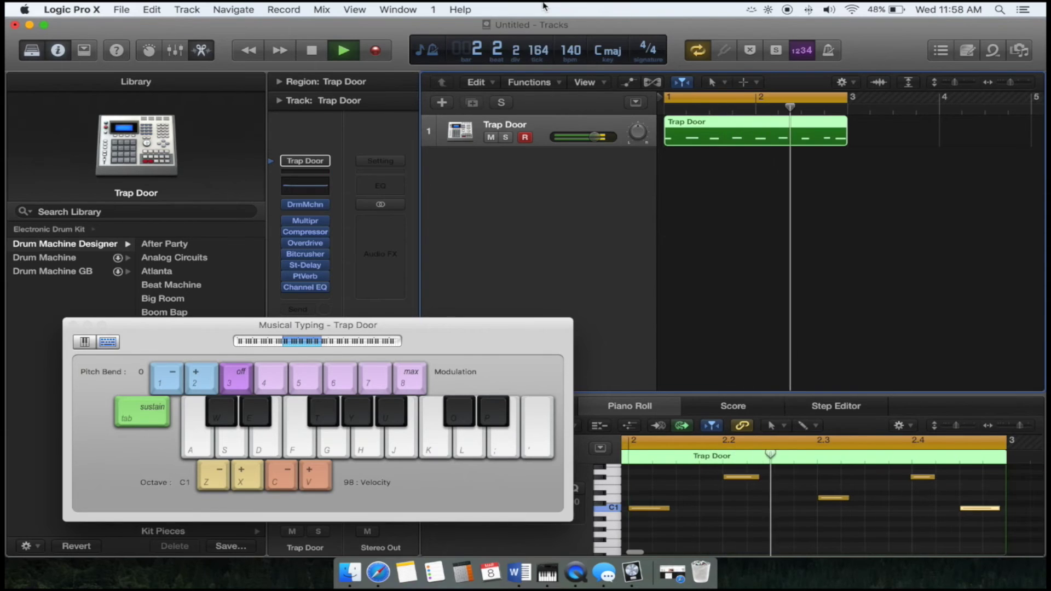
Create a new Software Instrument track and drag the Musical Typing keyboard aside
{"action": "key", "text": "space"}
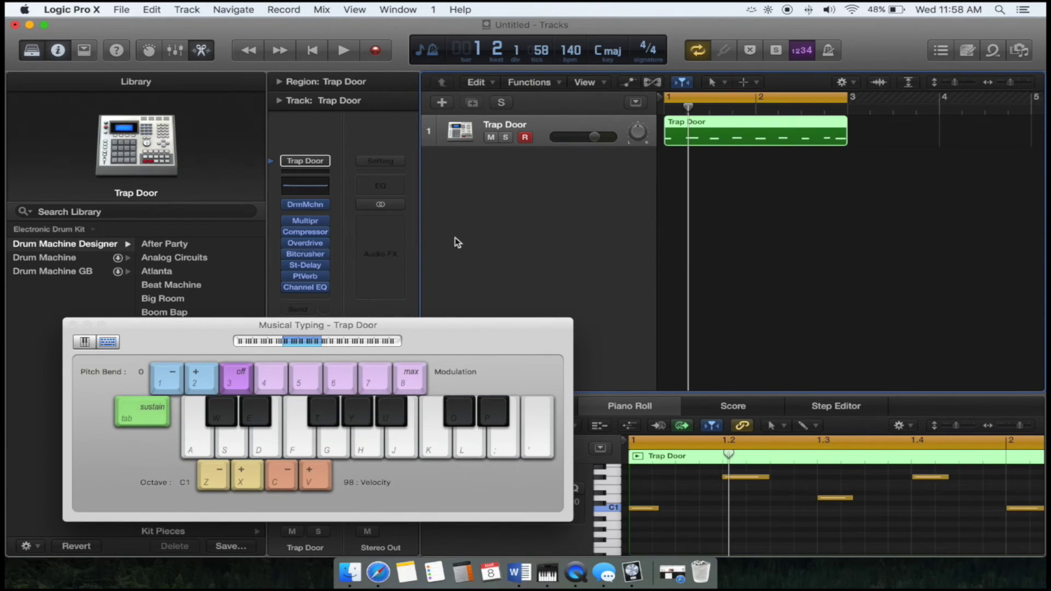
{"action": "key", "text": "space"}
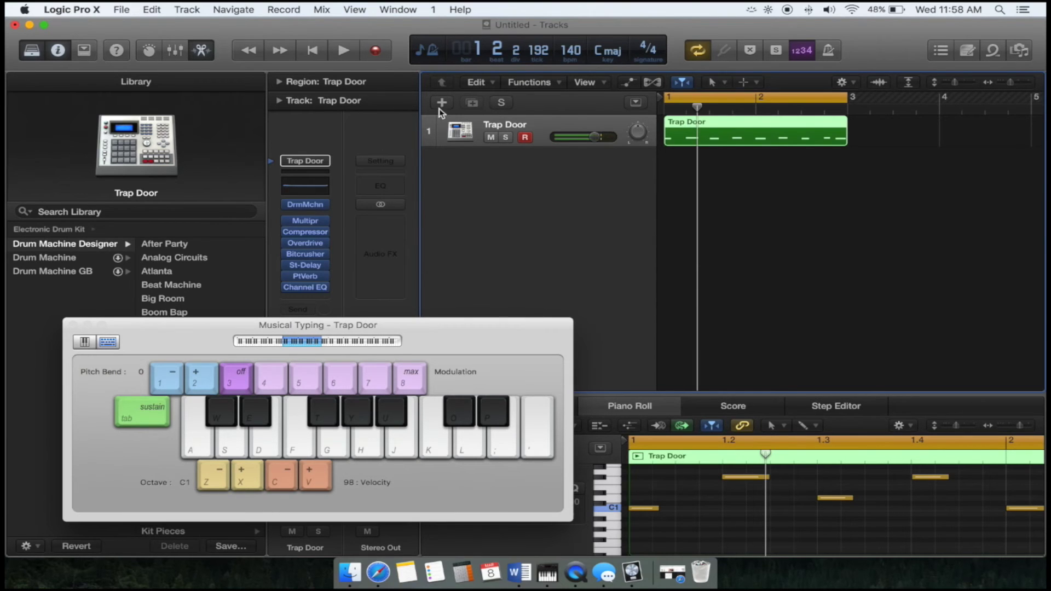
{"action": "left_click", "coordinate": [442, 103]}
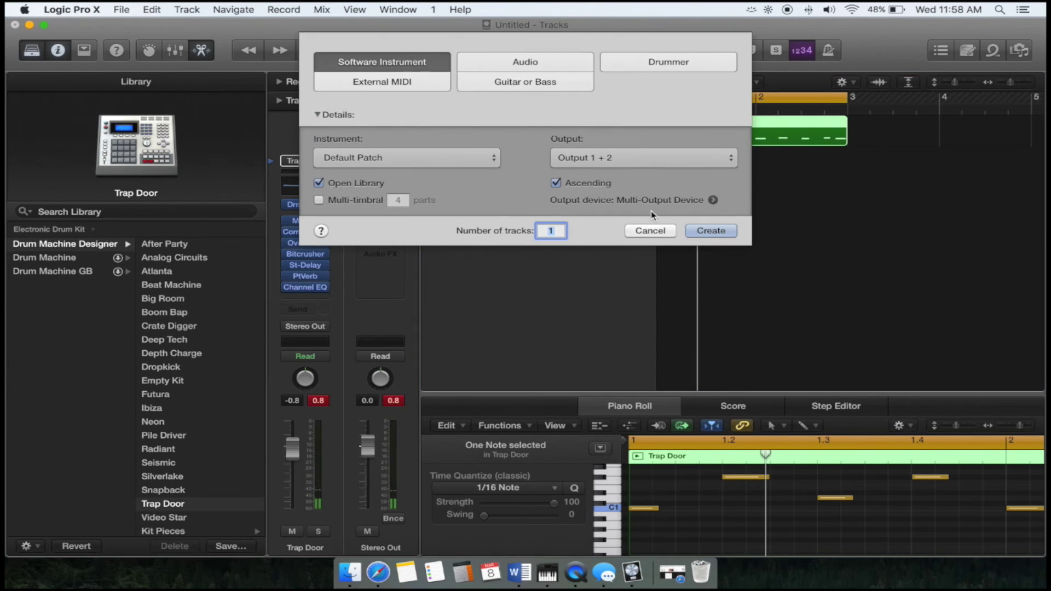
{"action": "left_click", "coordinate": [712, 231]}
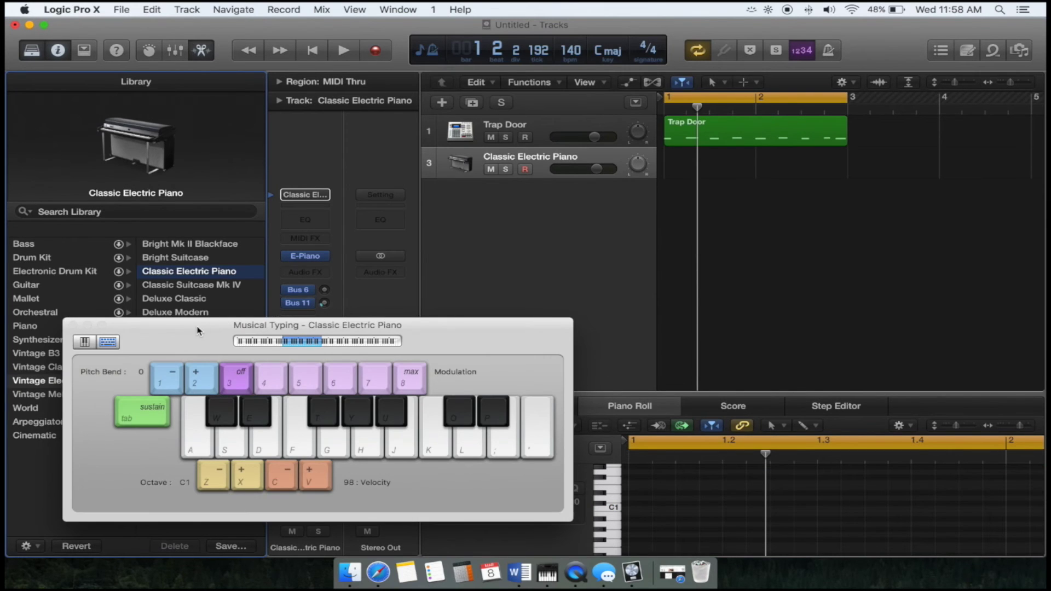
{"action": "left_click_drag", "start_coordinate": [203, 321], "coordinate": [471, 258]}
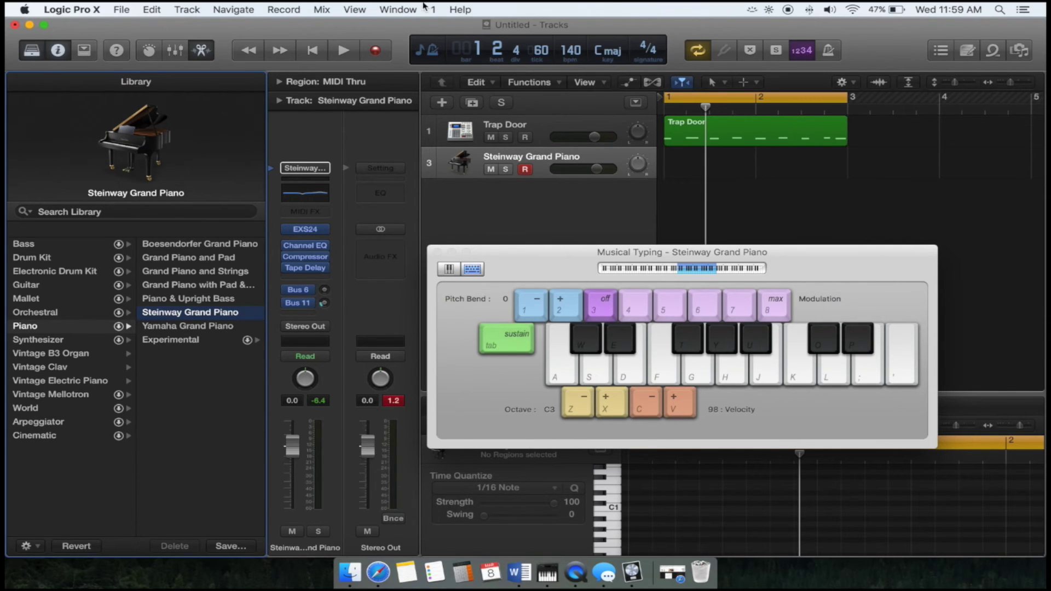
Rehearse piano chords on Musical Typing over the playing Trap Door loop
{"action": "key", "text": "space"}
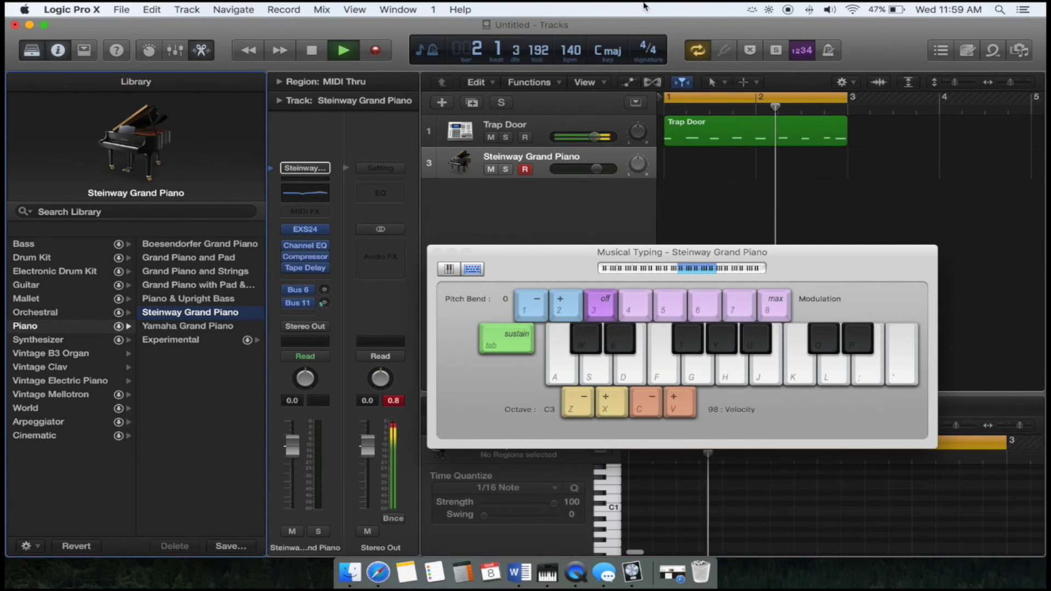
{"action": "key", "text": "f"}
{"action": "key", "text": "h"}
{"action": "key", "text": "g"}
{"action": "key", "text": "j"}
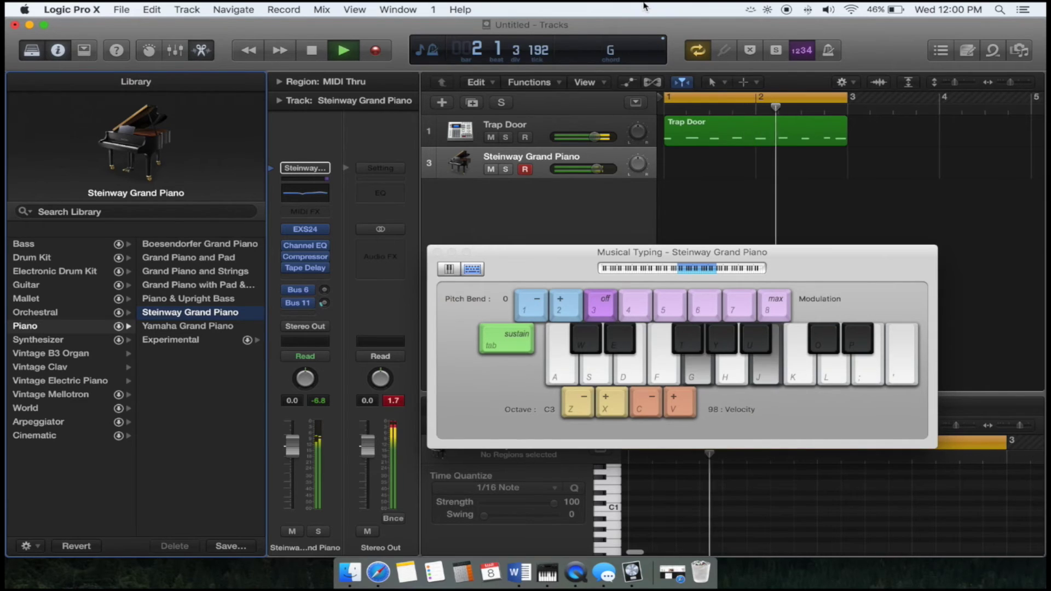
{"action": "key", "text": "g"}
{"action": "key", "text": "j"}
{"action": "key", "text": "h"}
{"action": "key", "text": "k"}
{"action": "key", "text": "space"}
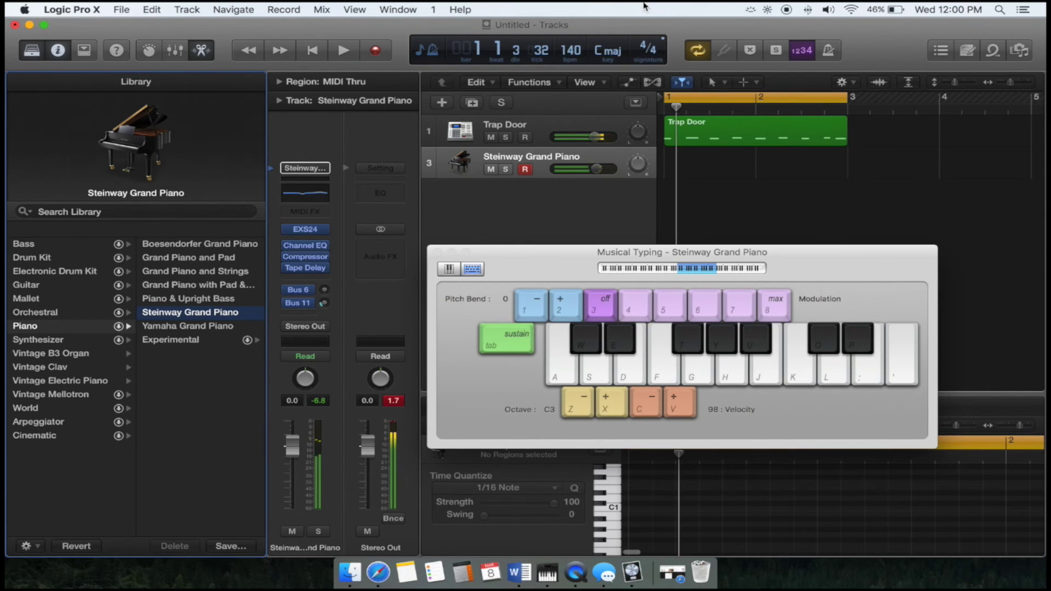
Record the piano chords from bar 1, then return to the song start
{"action": "left_click", "coordinate": [321, 57]}
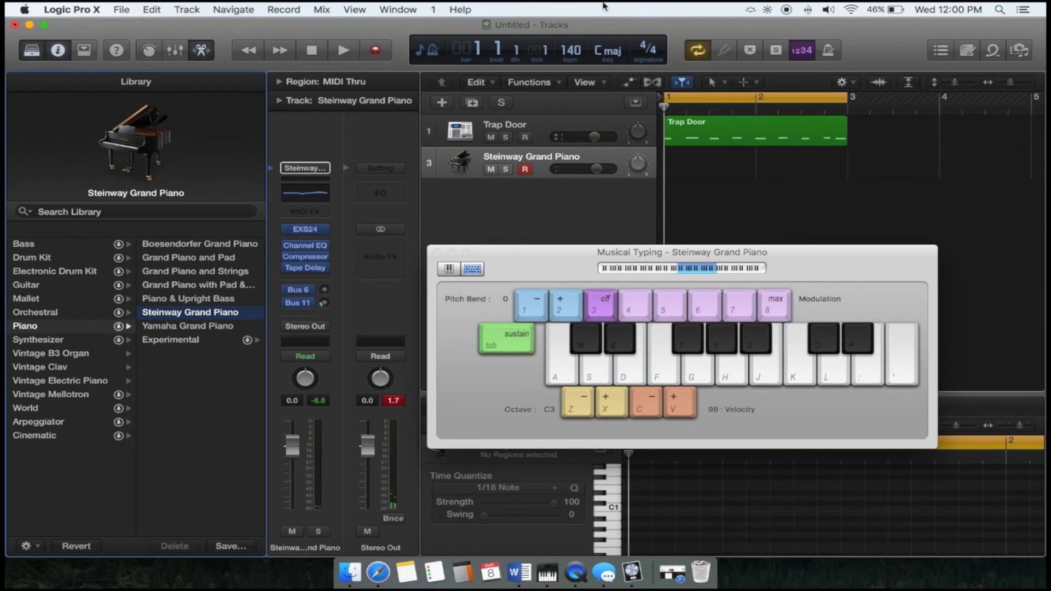
{"action": "left_click", "coordinate": [371, 54]}
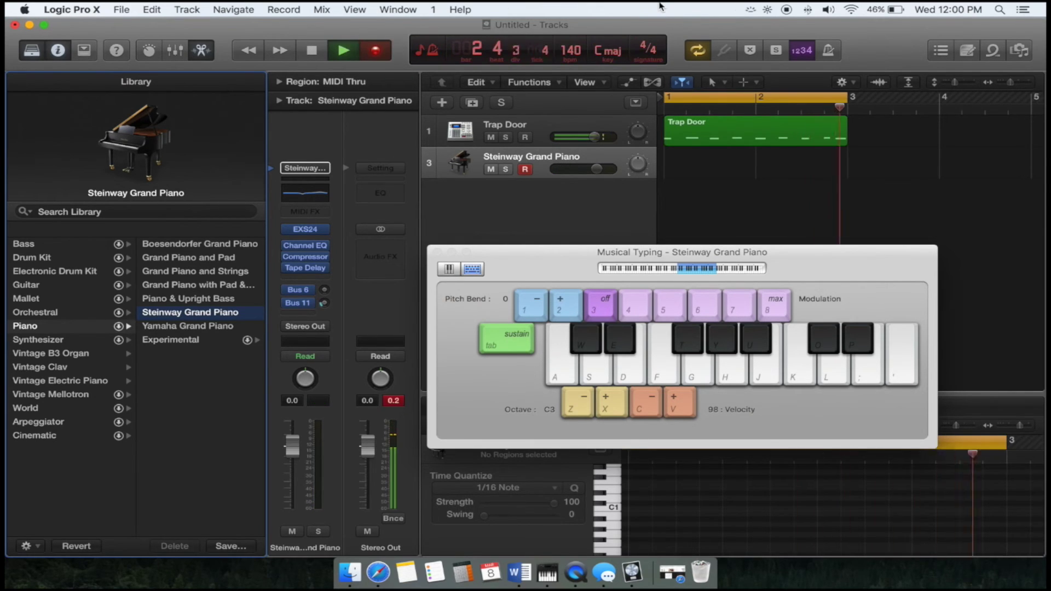
{"action": "key", "text": "f"}
{"action": "key", "text": "g"}
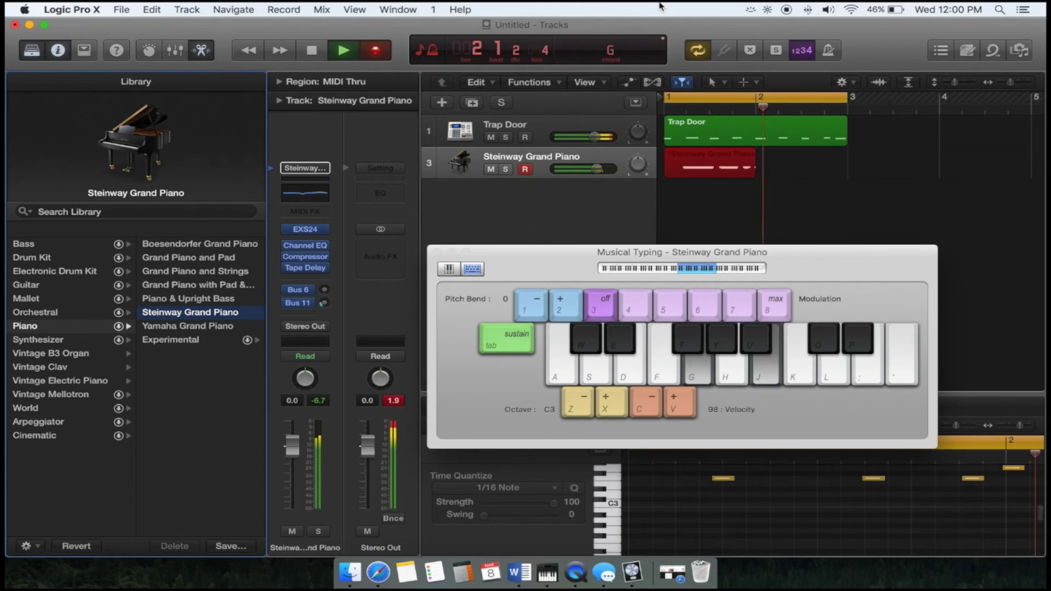
{"action": "key", "text": "j"}
{"action": "key", "text": "space"}
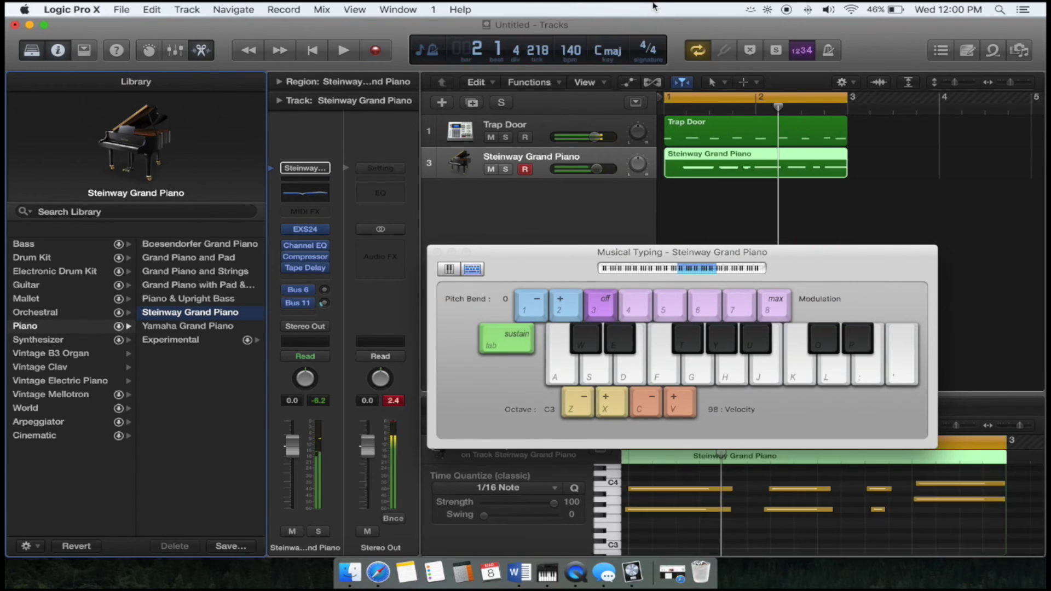
{"action": "left_click", "coordinate": [326, 50]}
{"action": "left_click", "coordinate": [331, 49]}
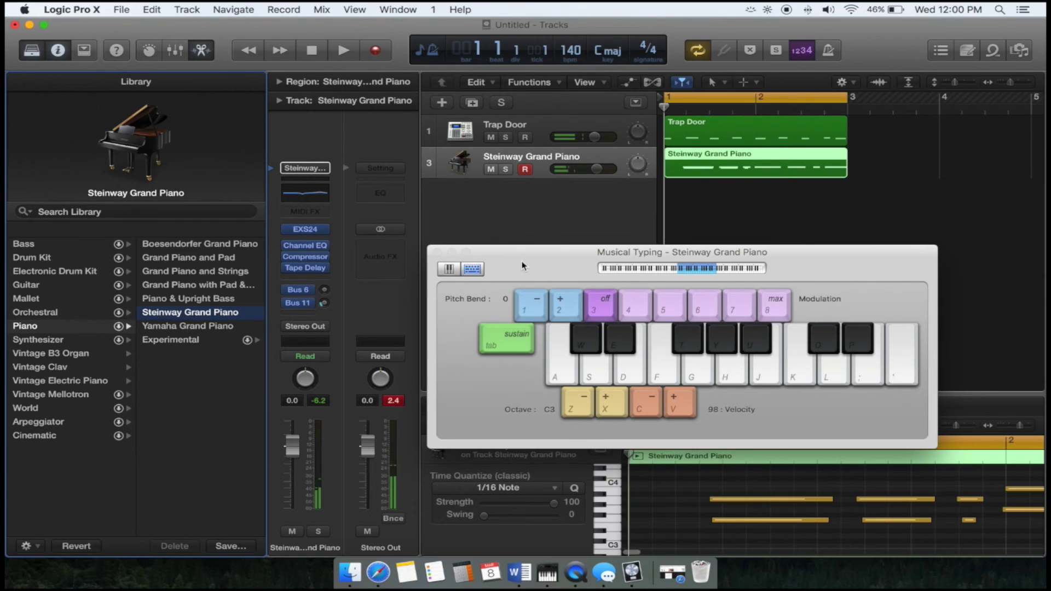
Play back the recorded piano notes and replace the Piano Roll with Smart Controls (B)
{"action": "left_click_drag", "start_coordinate": [521, 266], "coordinate": [131, 252]}
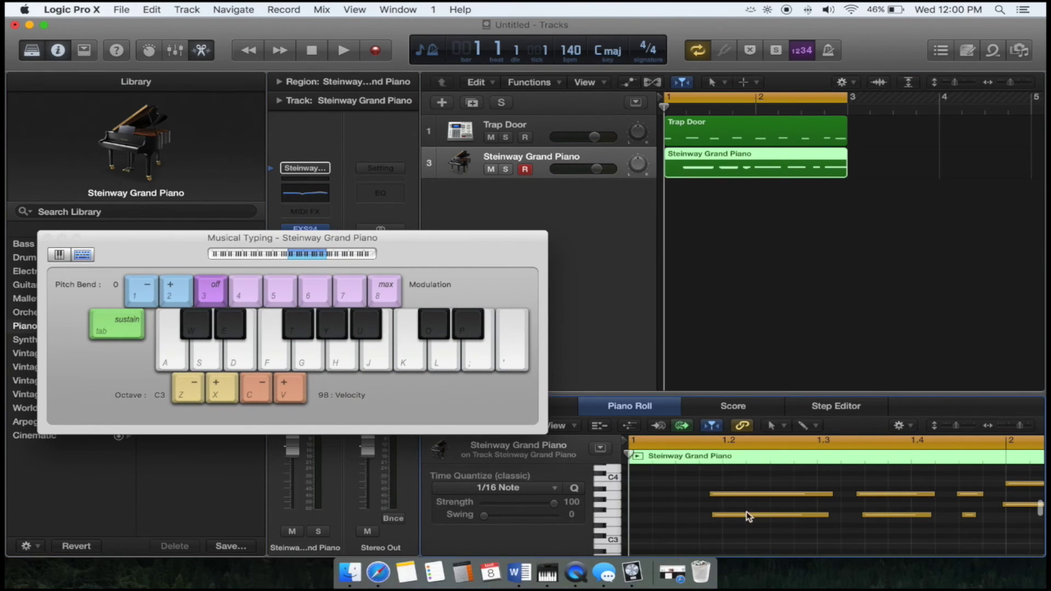
{"action": "left_click", "coordinate": [723, 515]}
{"action": "key", "text": "space"}
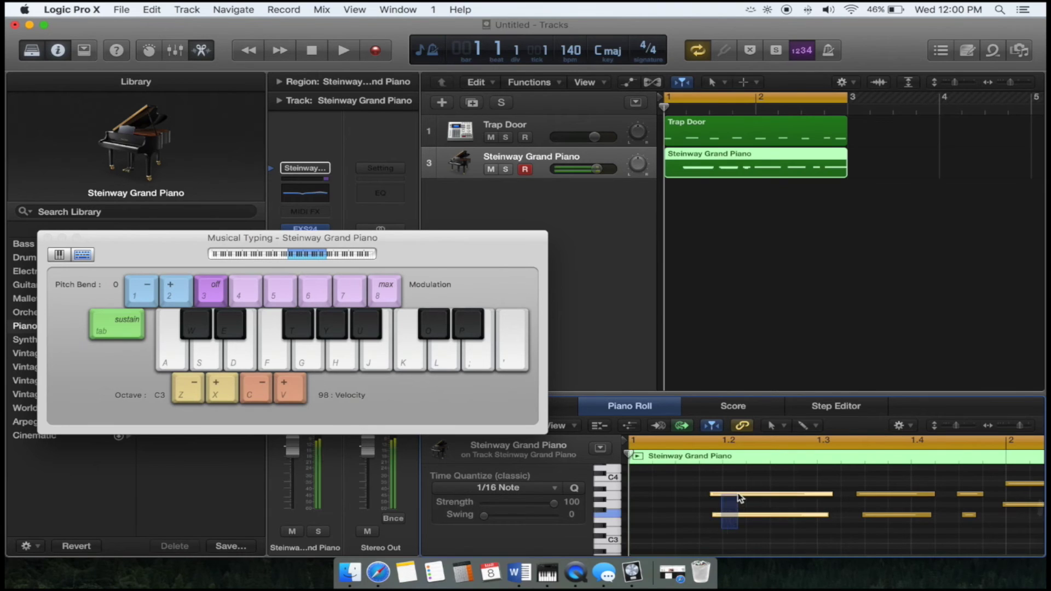
{"action": "key", "text": "b"}
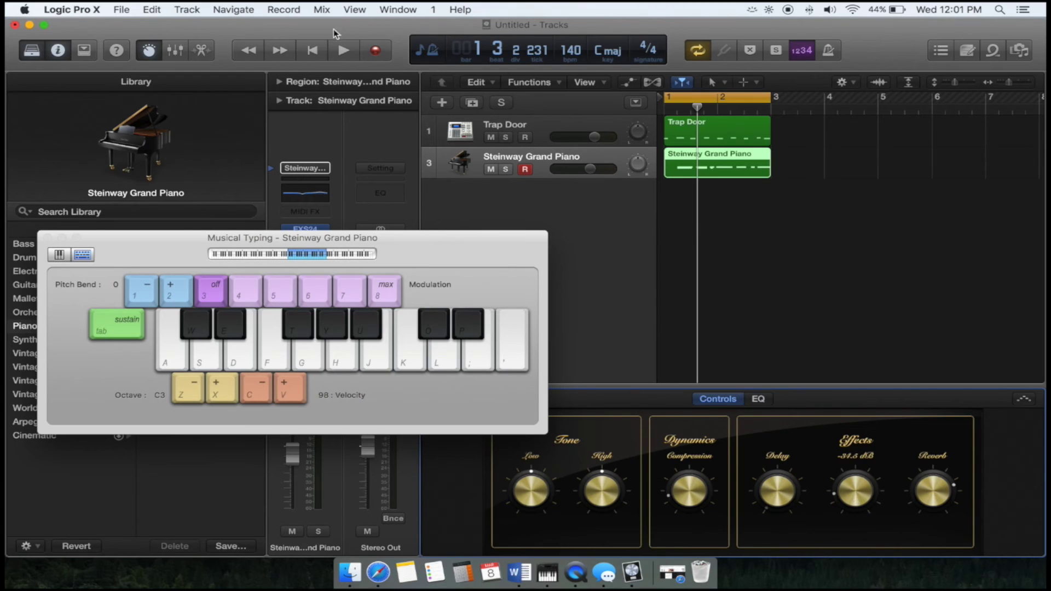
Listen to both parts, switch off Cycle, and select the Trap Door and Steinway regions
{"action": "left_click", "coordinate": [353, 57]}
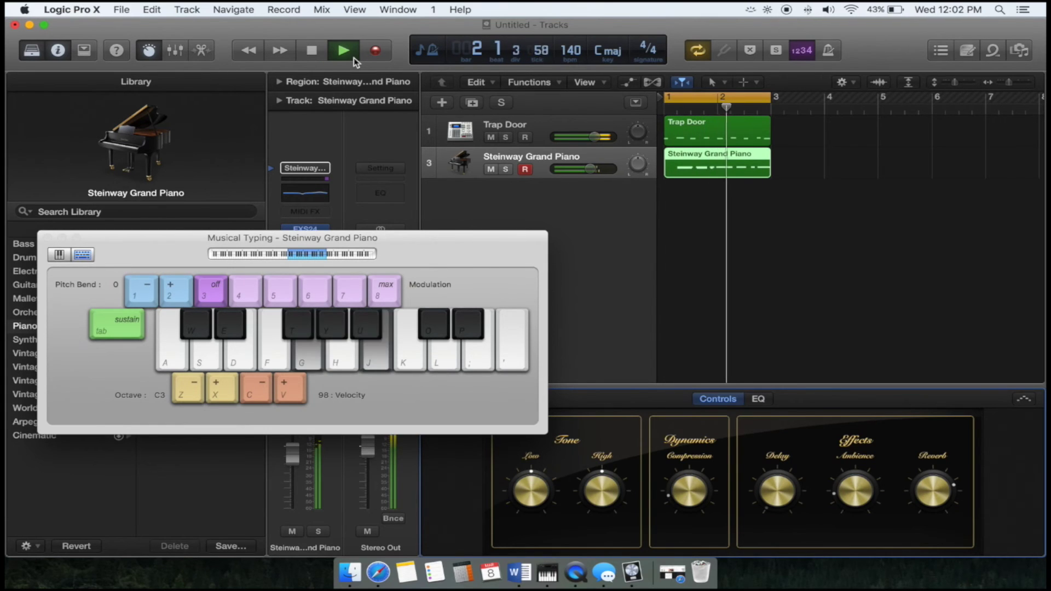
{"action": "key", "text": "space"}
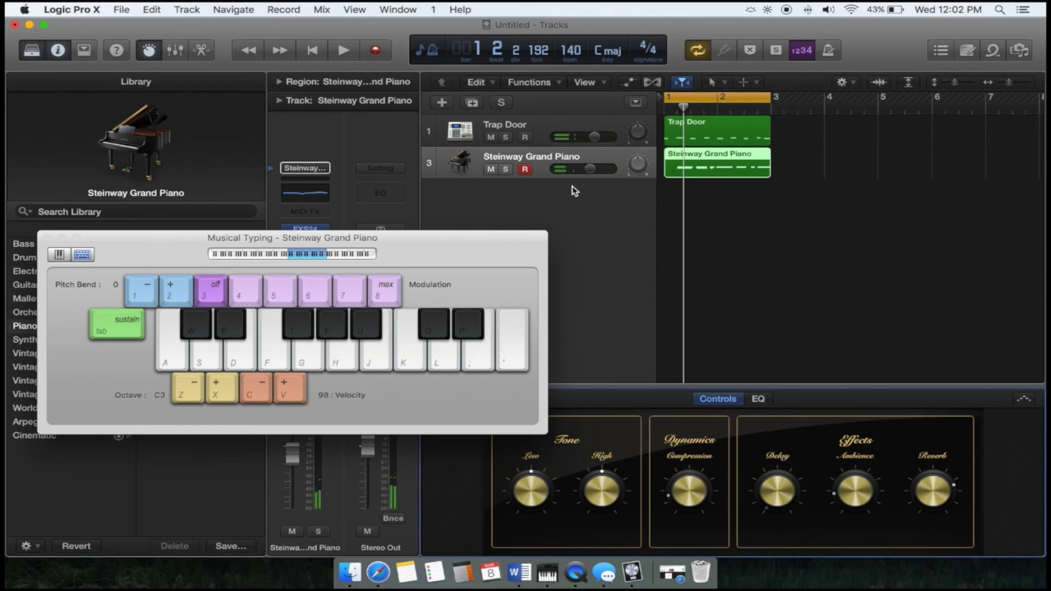
{"action": "left_click", "coordinate": [706, 51]}
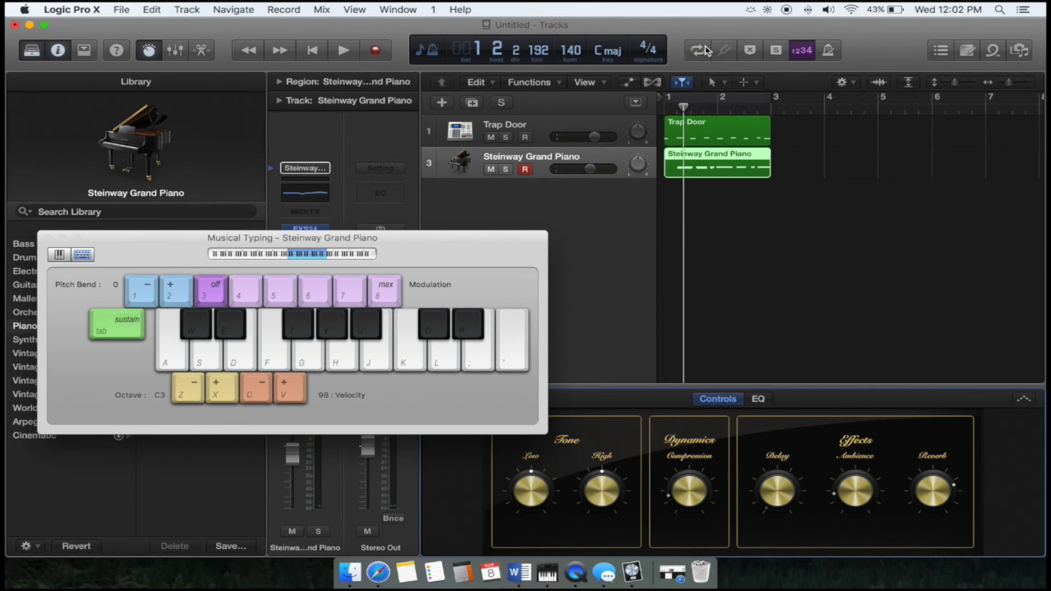
{"action": "left_click", "coordinate": [703, 145]}
{"action": "left_click", "coordinate": [707, 160]}
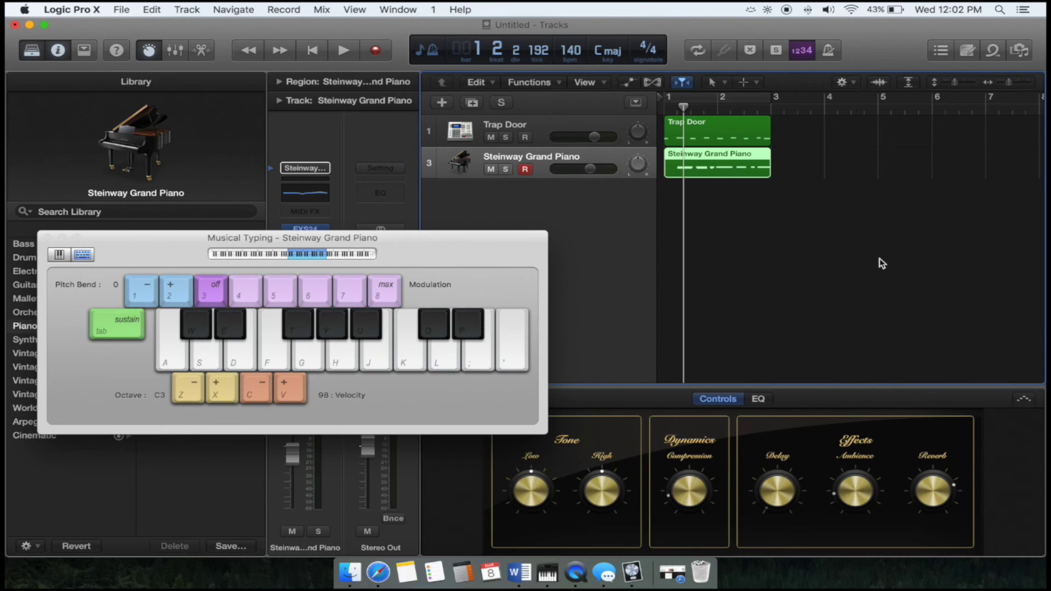
Turn on looping for the Steinway region and move the Trap Door region to start at bar 5
{"action": "left_click", "coordinate": [708, 141]}
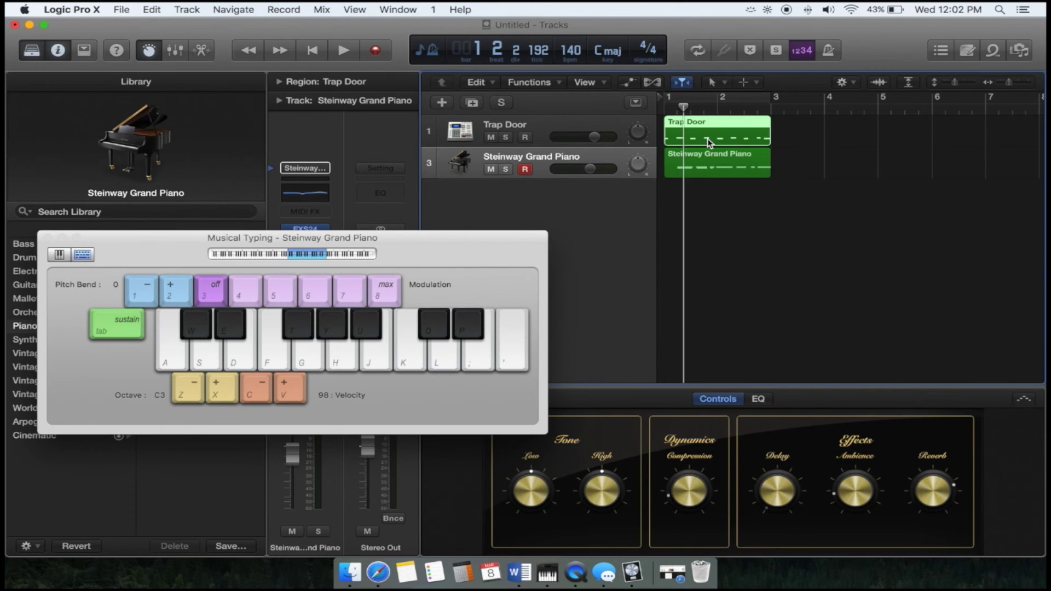
{"action": "left_click_drag", "start_coordinate": [709, 140], "coordinate": [918, 129]}
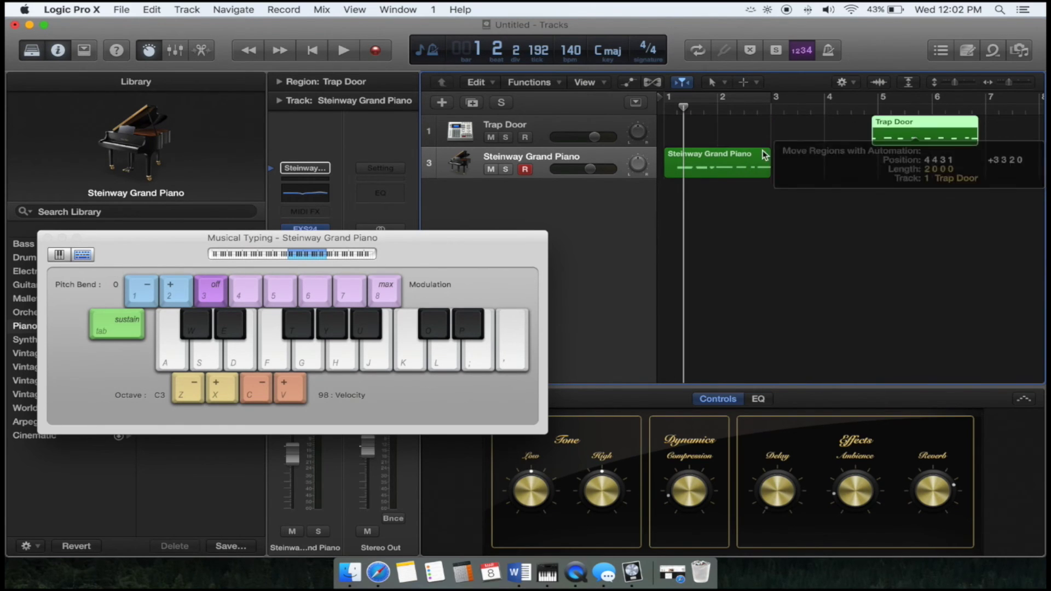
{"action": "left_click", "coordinate": [714, 172]}
{"action": "right_click", "coordinate": [714, 172]}
{"action": "left_click", "coordinate": [720, 174]}
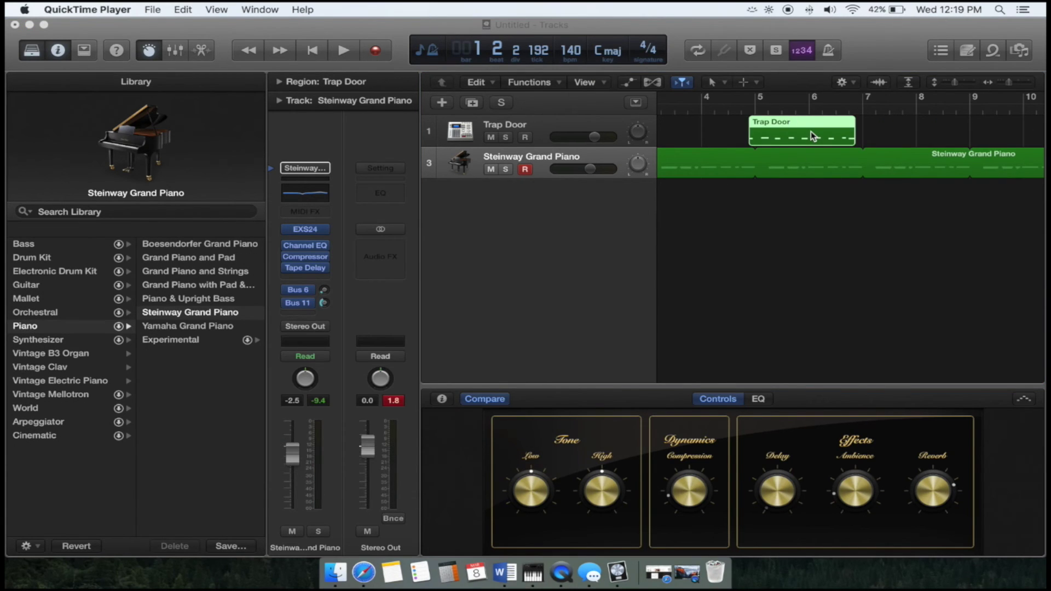
{"action": "left_click_drag", "start_coordinate": [790, 137], "coordinate": [770, 125]}
{"action": "key", "text": "super+k"}
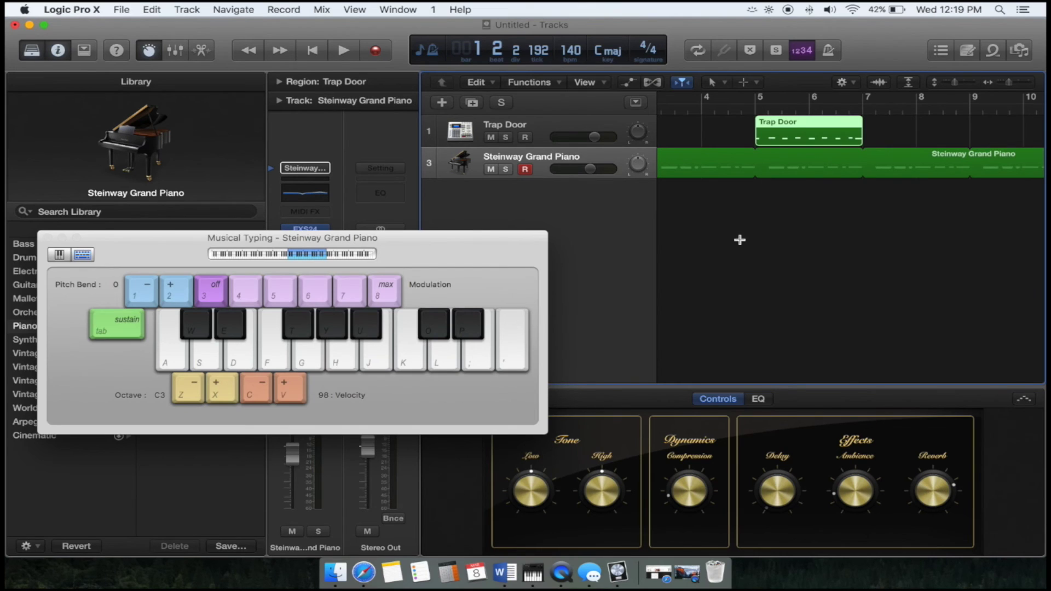
{"action": "key", "text": "super+k"}
Zoom out and play the arrangement from the beginning
{"action": "left_click", "coordinate": [811, 160]}
{"action": "scroll", "coordinate": [824, 161], "scroll_direction": "up", "scroll_amount": 10}
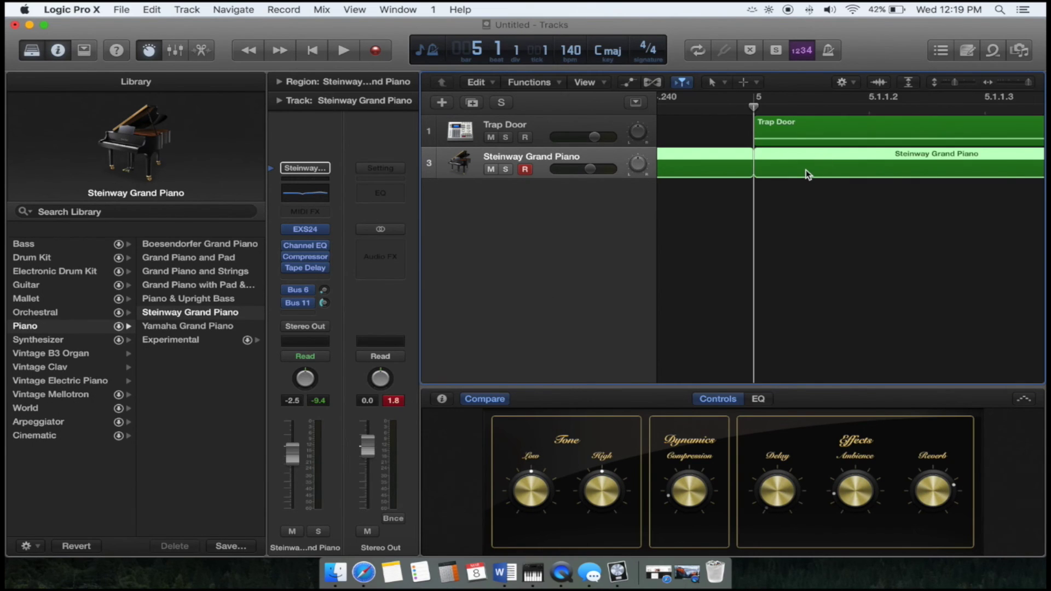
{"action": "scroll", "coordinate": [807, 174], "scroll_direction": "down", "scroll_amount": 10}
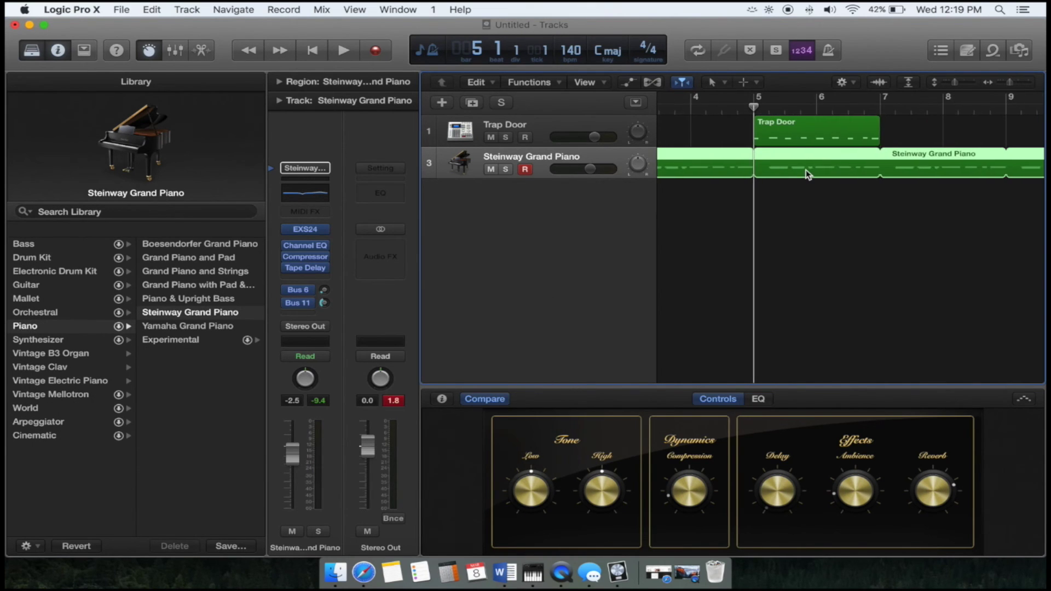
{"action": "scroll", "coordinate": [808, 174], "scroll_direction": "down", "scroll_amount": 5}
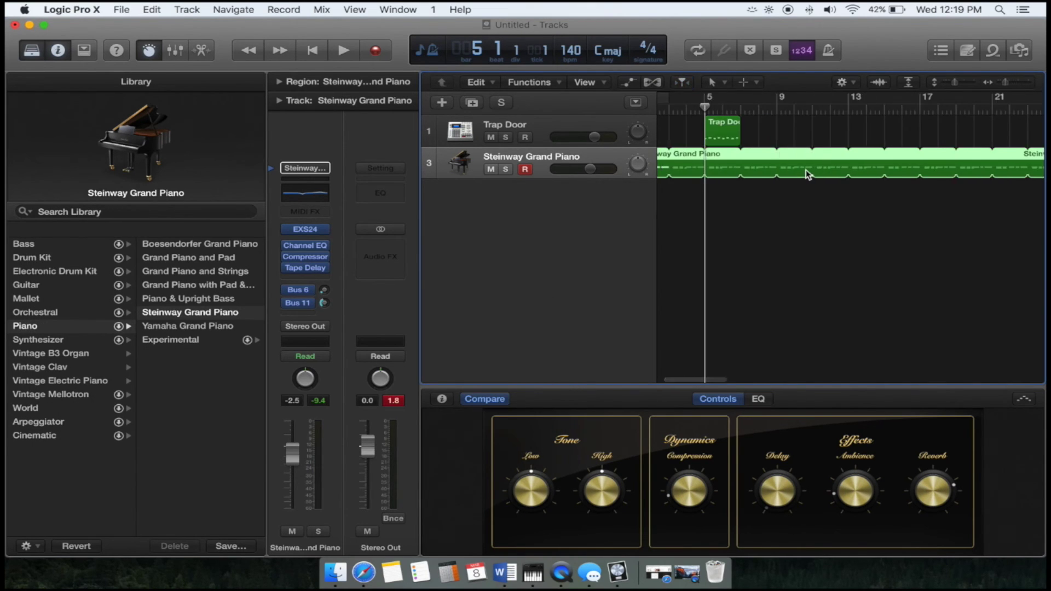
{"action": "left_click", "coordinate": [305, 50]}
{"action": "key", "text": "space"}
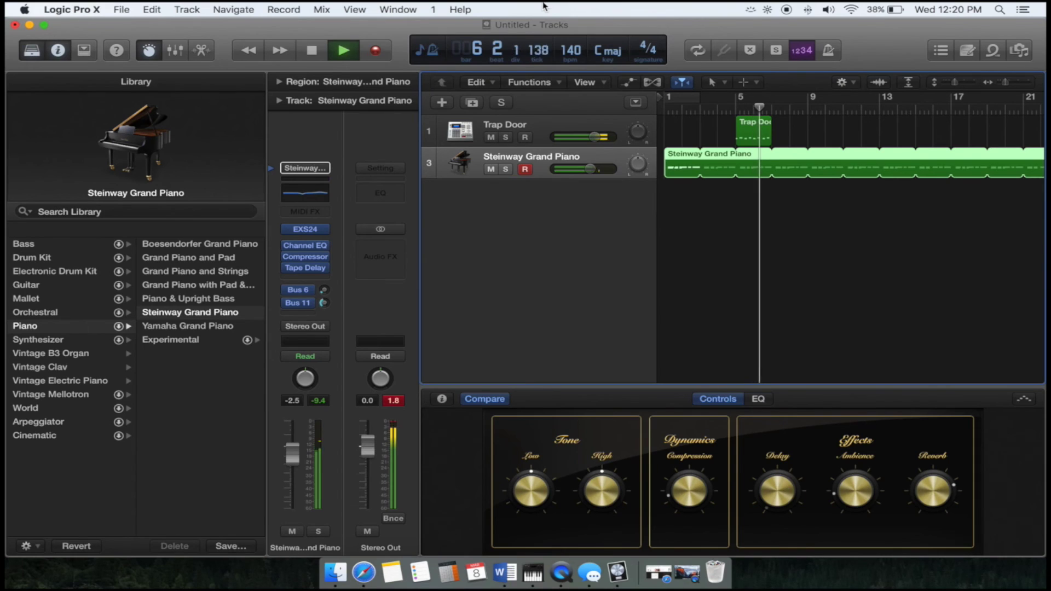
{"action": "key", "text": "space"}
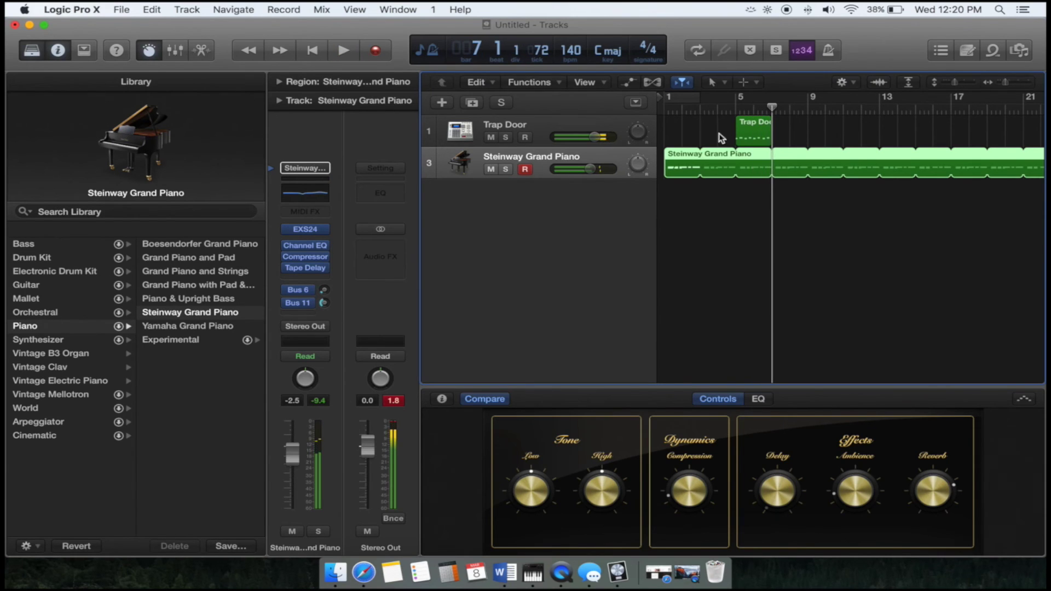
Turn on looping for the Trap Door region and return the playhead to the start
{"action": "left_click", "coordinate": [780, 135]}
{"action": "left_click", "coordinate": [761, 130]}
{"action": "right_click", "coordinate": [761, 130]}
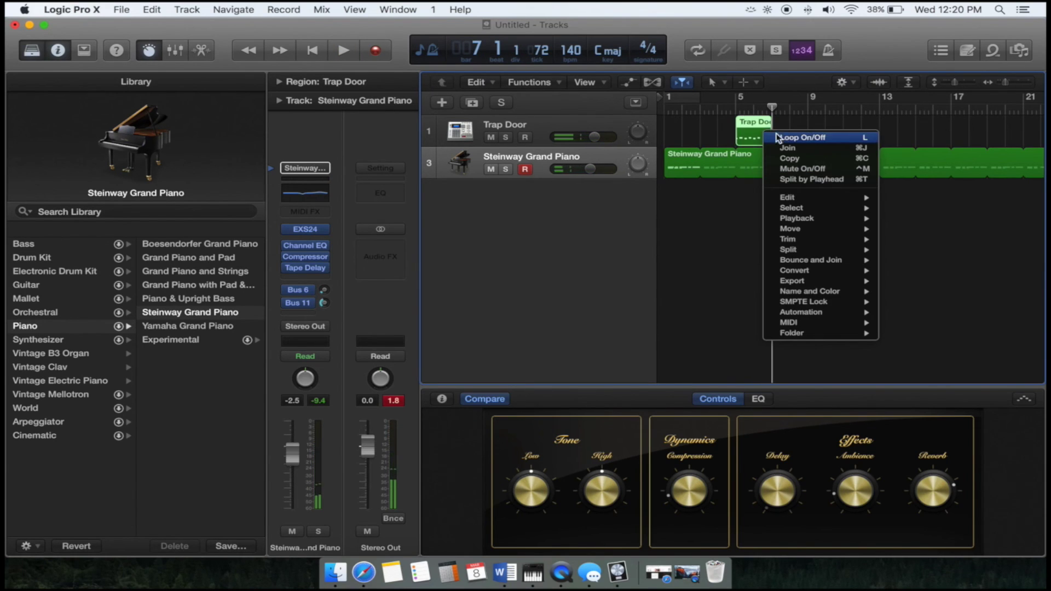
{"action": "left_click", "coordinate": [782, 138]}
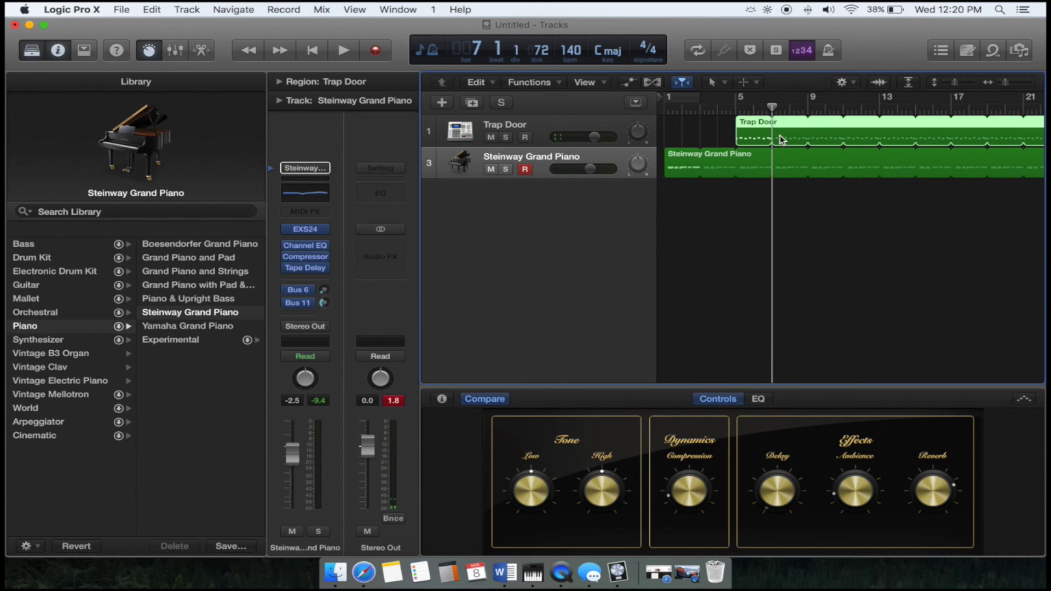
{"action": "right_click", "coordinate": [749, 130]}
{"action": "left_click", "coordinate": [697, 133]}
{"action": "left_click", "coordinate": [313, 51]}
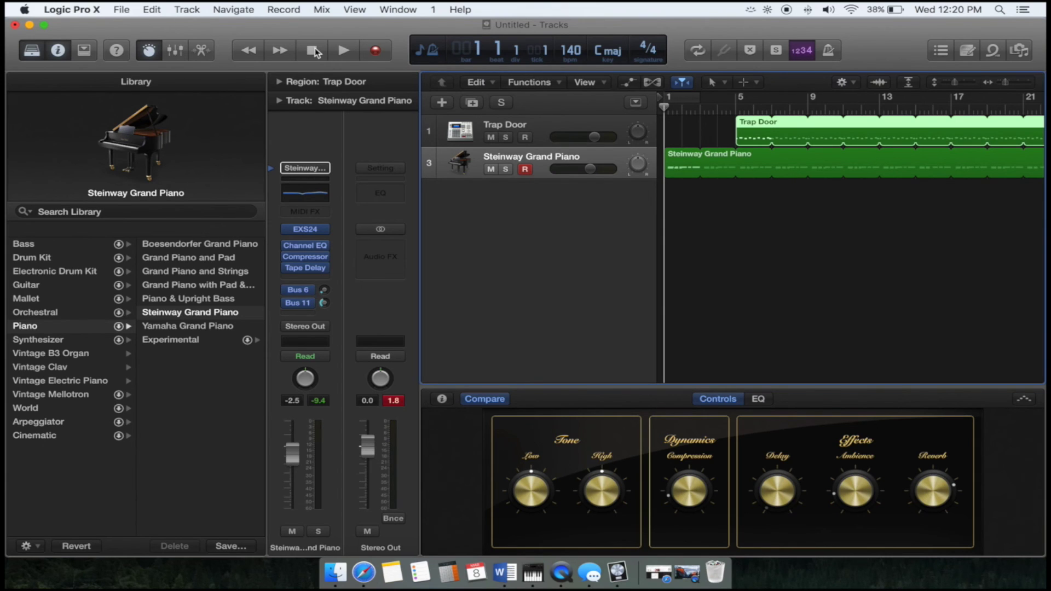
Play the arrangement from bar 1, then stop playback
{"action": "left_click", "coordinate": [344, 50]}
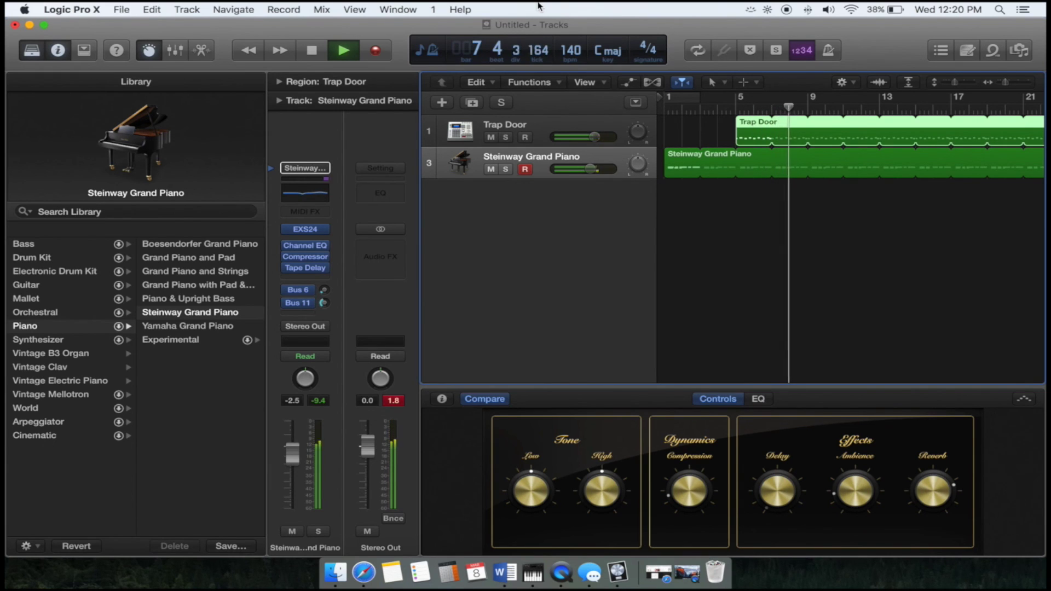
{"action": "key", "text": "space"}
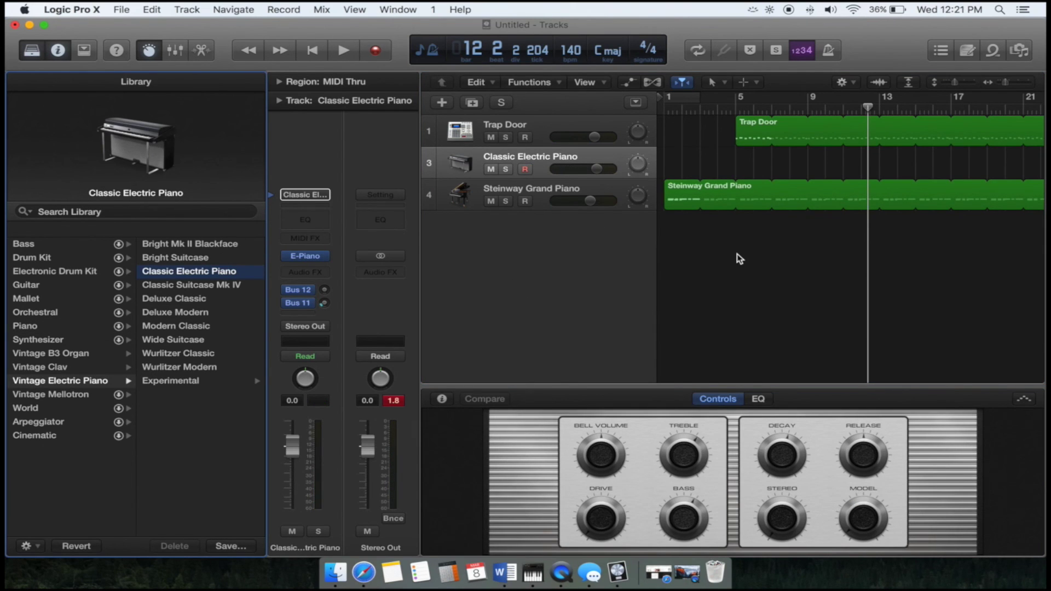
Bounce the project to MP3 with the start set to 0 1 1 1, ending at 129 1 1 1
{"action": "left_click", "coordinate": [115, 8]}
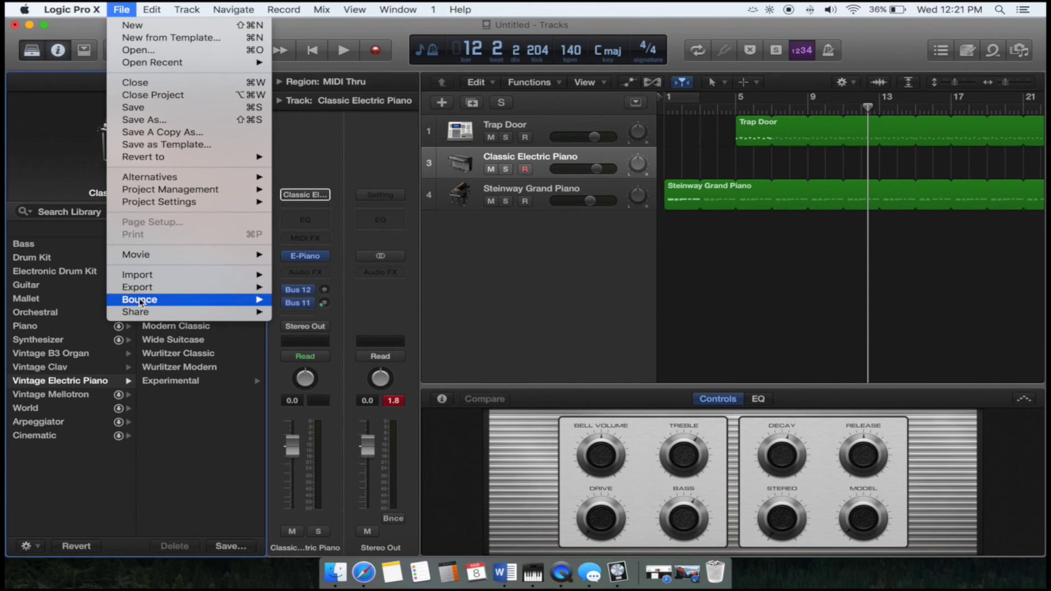
{"action": "mouse_move", "coordinate": [143, 299]}
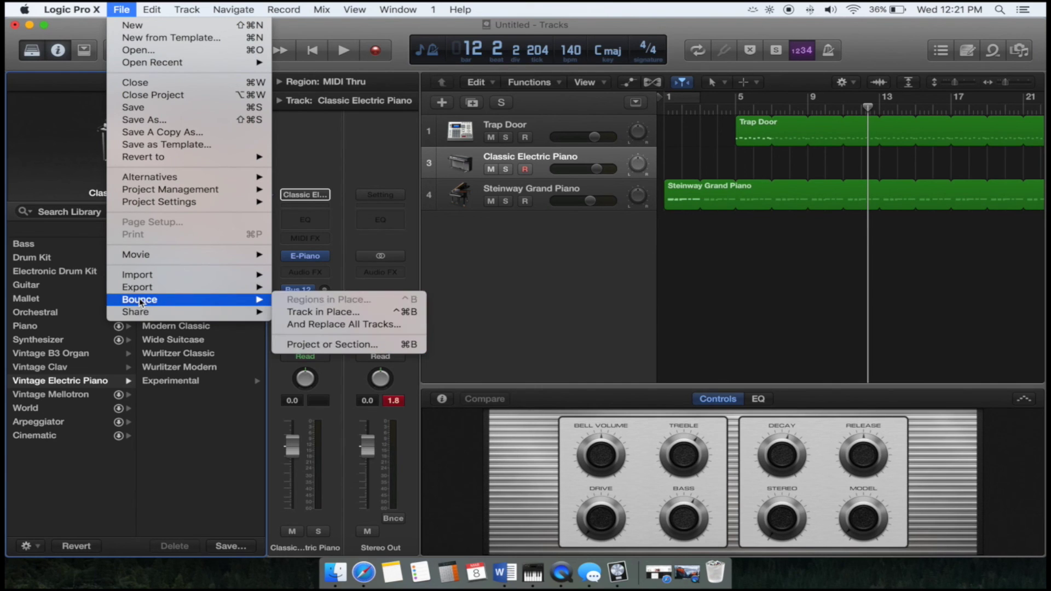
{"action": "left_click", "coordinate": [376, 346]}
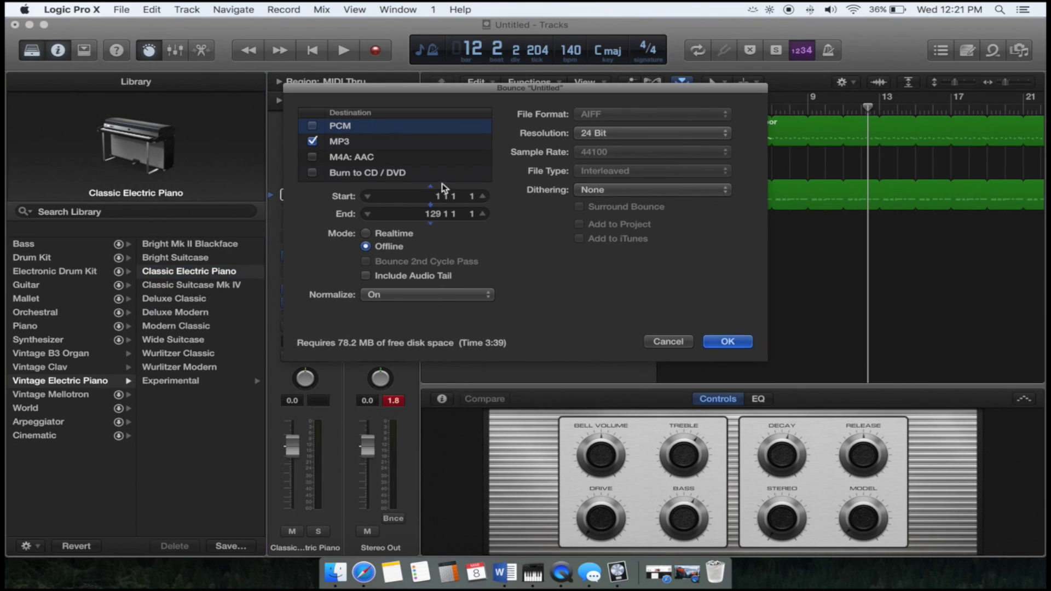
{"action": "double_click", "coordinate": [443, 196]}
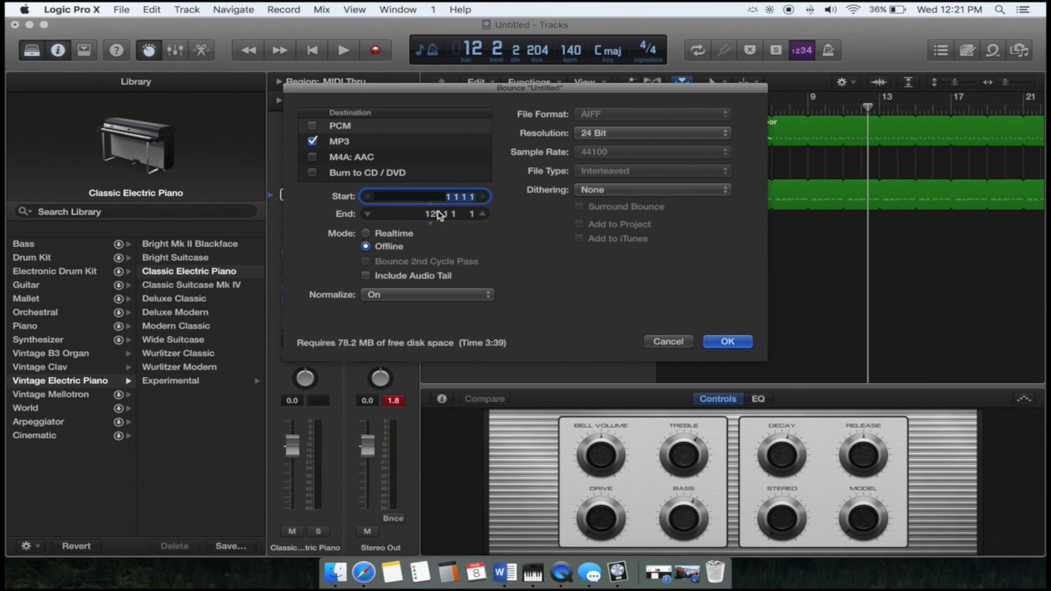
{"action": "type", "text": "0"}
{"action": "key", "text": "Return"}
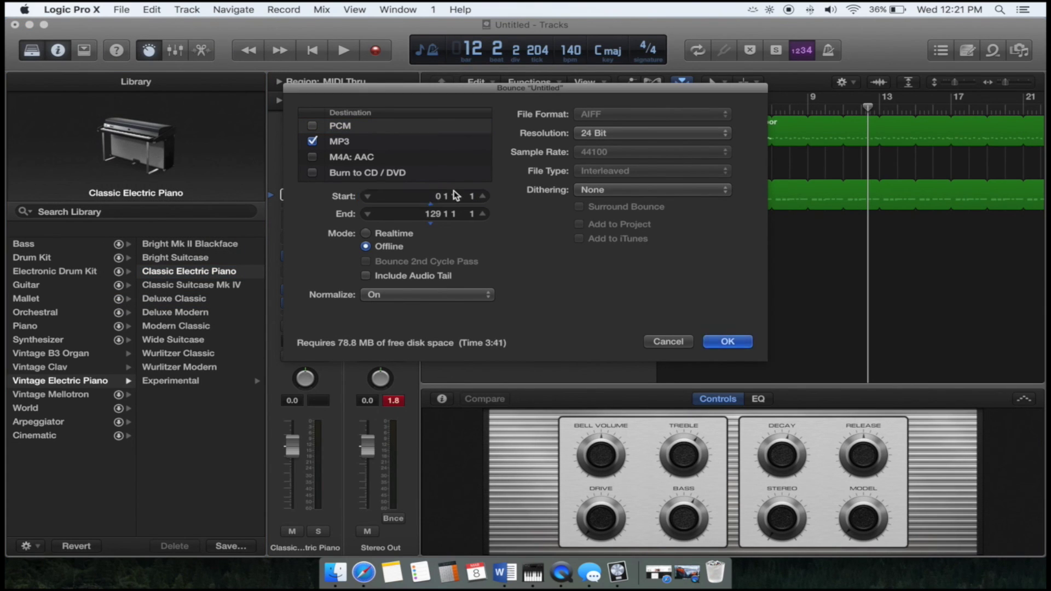
{"action": "left_click", "coordinate": [709, 340]}
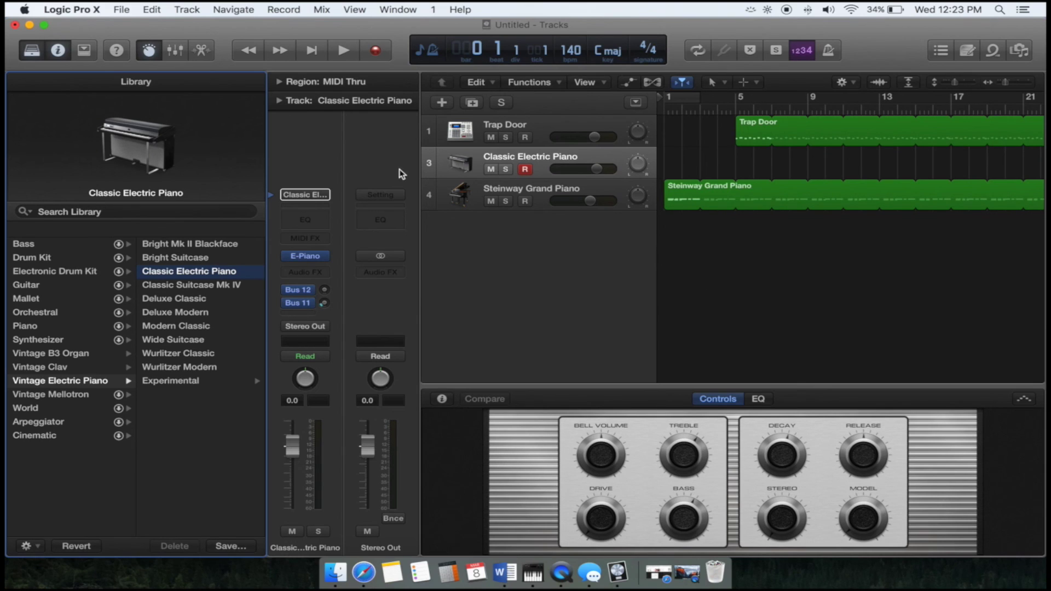
Show the instrument plug-in list from the Classic Electric Piano channel strip's instrument slot
{"action": "left_click", "coordinate": [324, 256]}
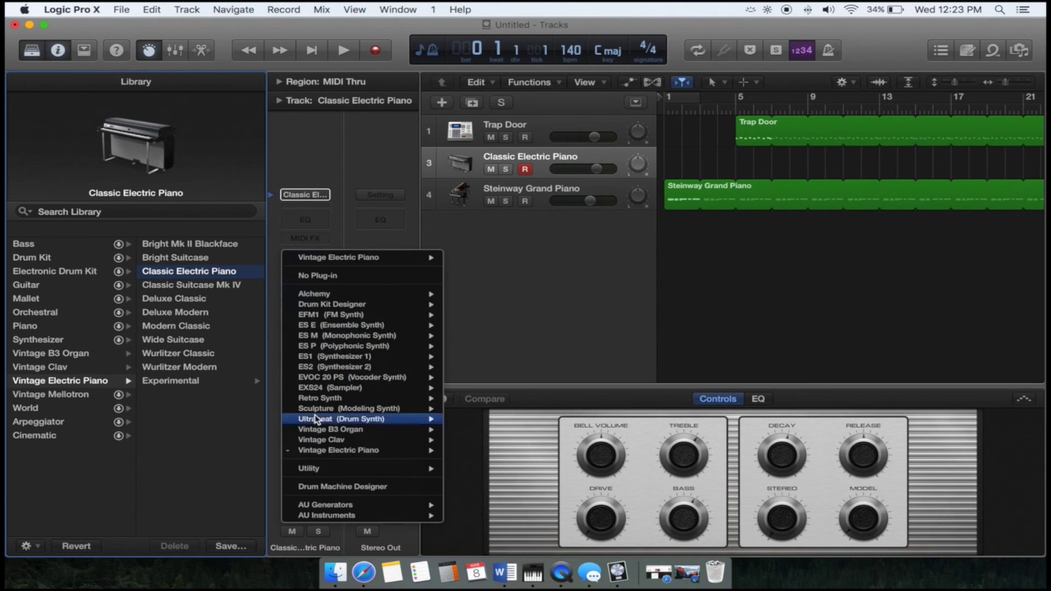